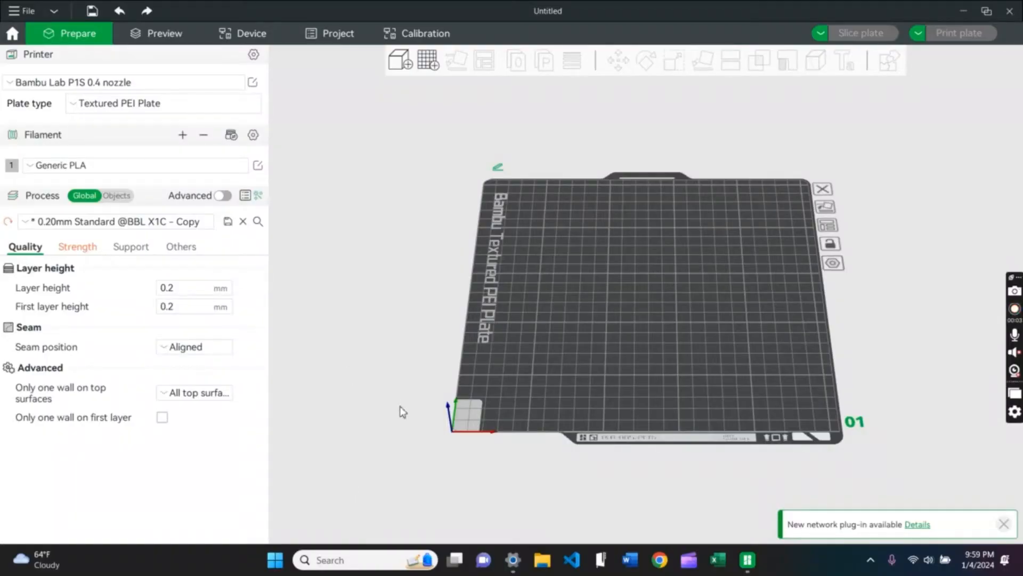
- Import the Hexigon_Headphone_stand model from the Hexagonal Headset Stand folder onto the plate
left_click(15, 13)
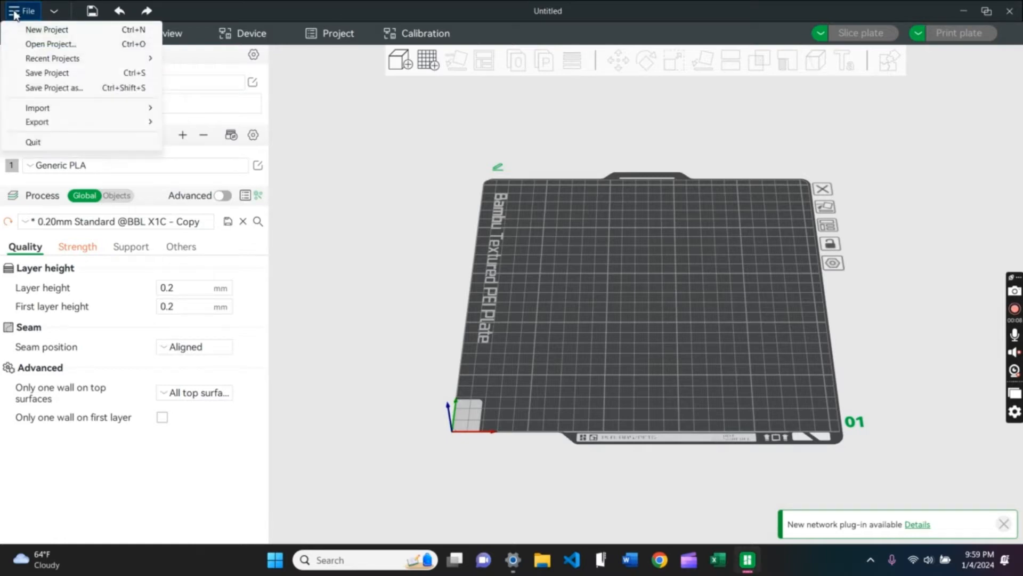
mouse_move(46, 106)
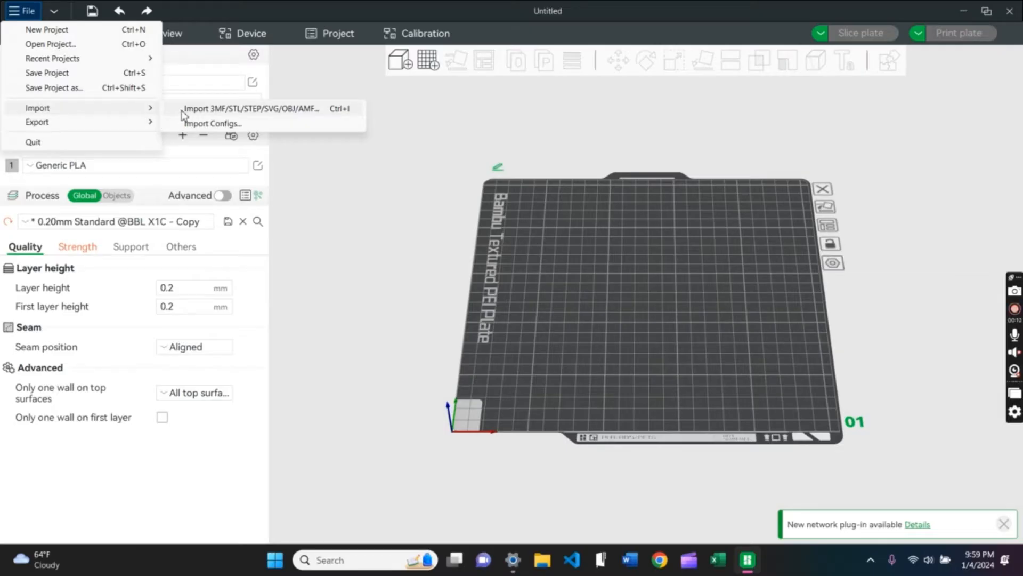
left_click(285, 114)
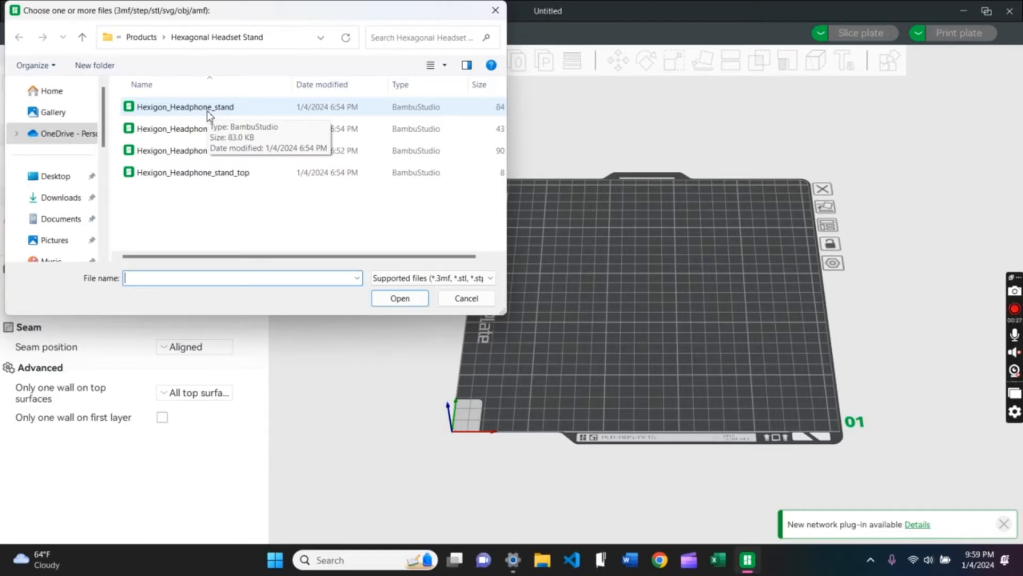
left_click(209, 113)
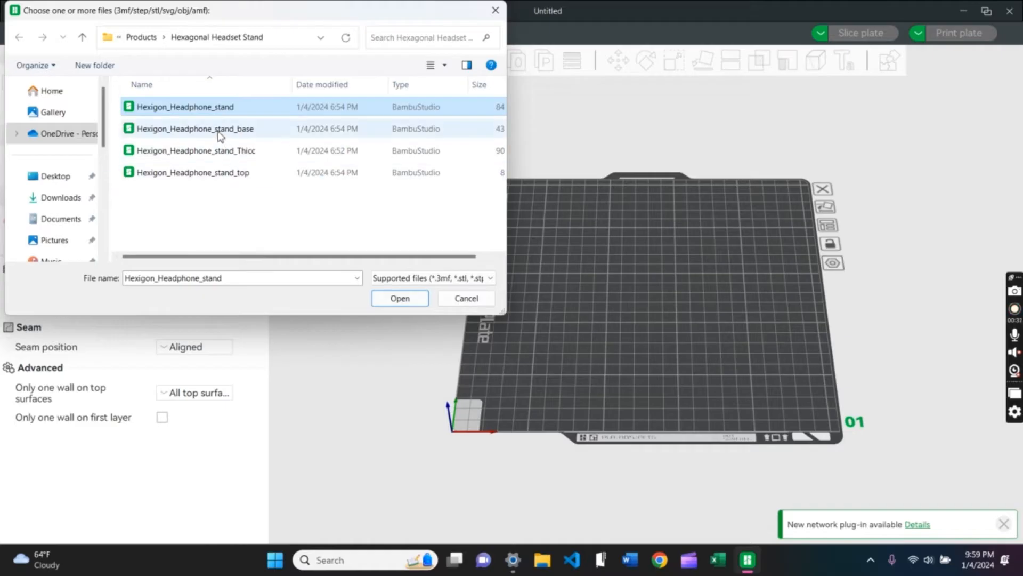
left_click(401, 297)
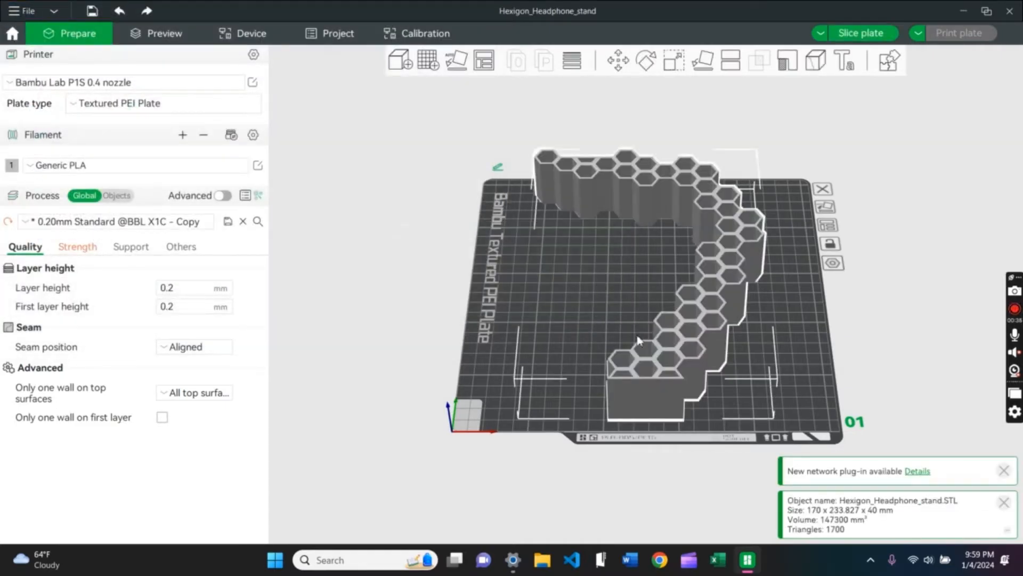
- Import the Hexigon_Headphone_stand_base model onto the same plate
left_click(21, 10)
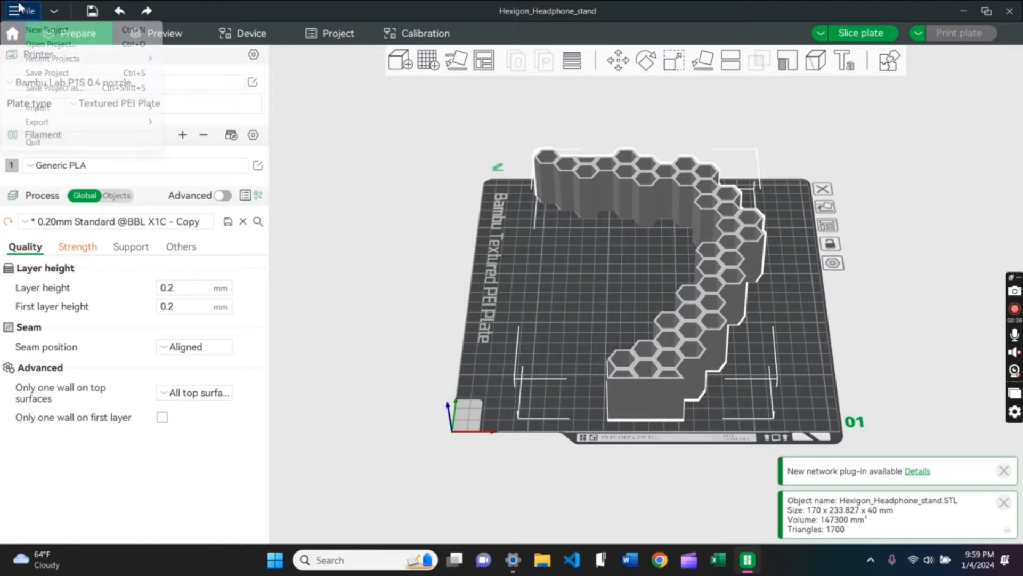
mouse_move(52, 111)
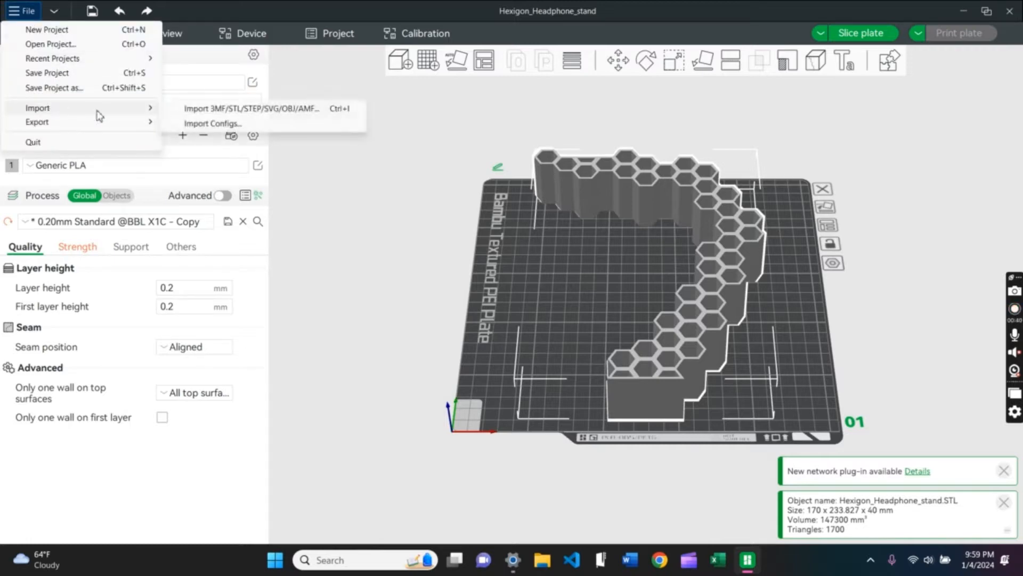
left_click(190, 109)
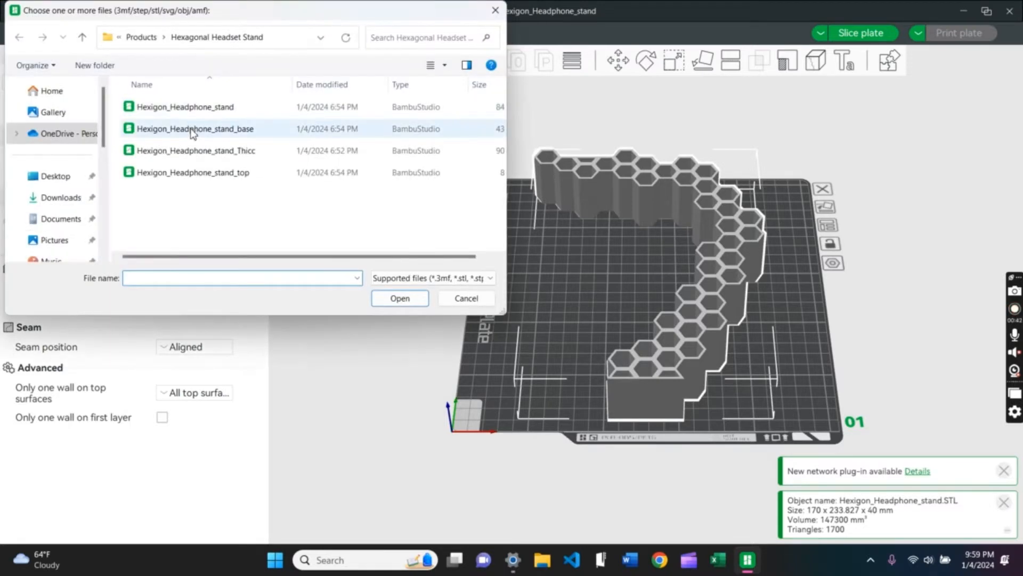
left_click(194, 129)
left_click(399, 297)
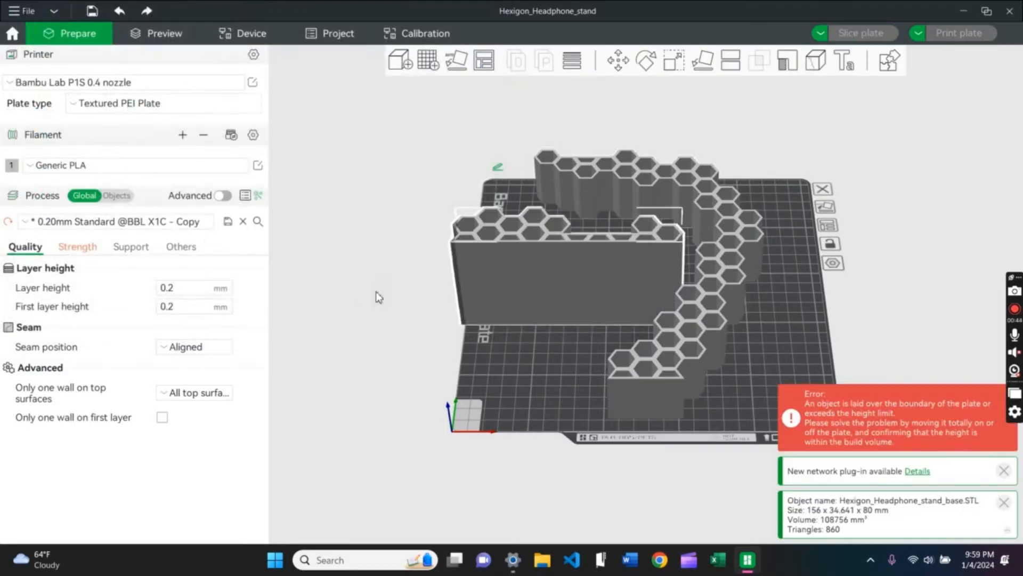
- Import the Hexigon_Headphone_stand_top model onto the plate with the other two parts
left_click(27, 10)
mouse_move(48, 110)
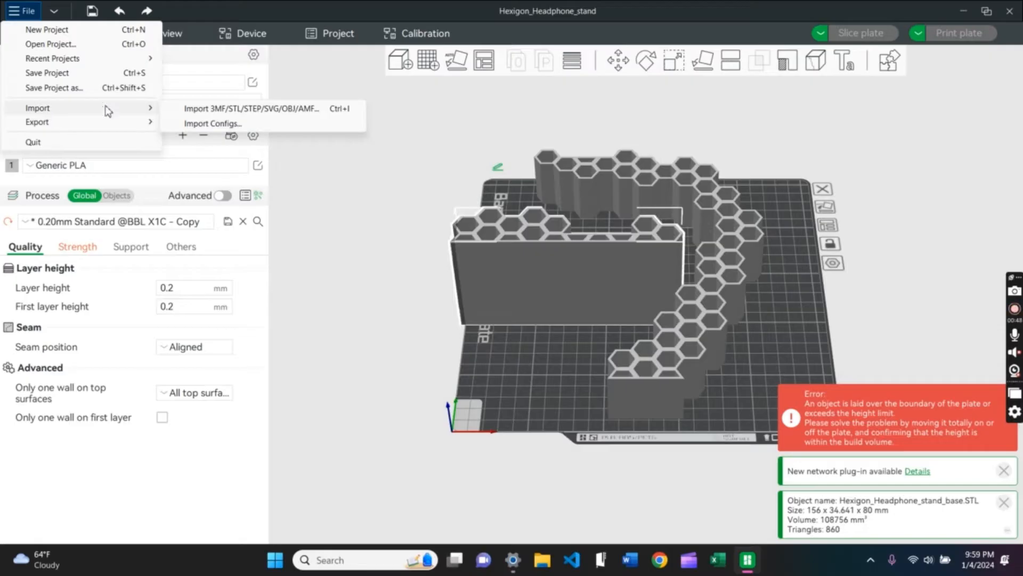
left_click(210, 110)
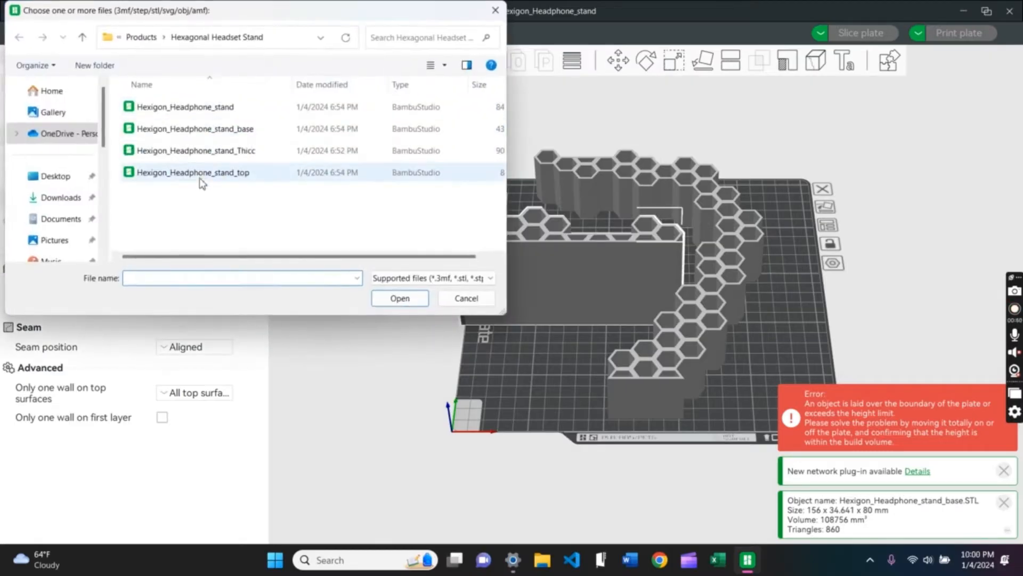
left_click(217, 171)
left_click(399, 297)
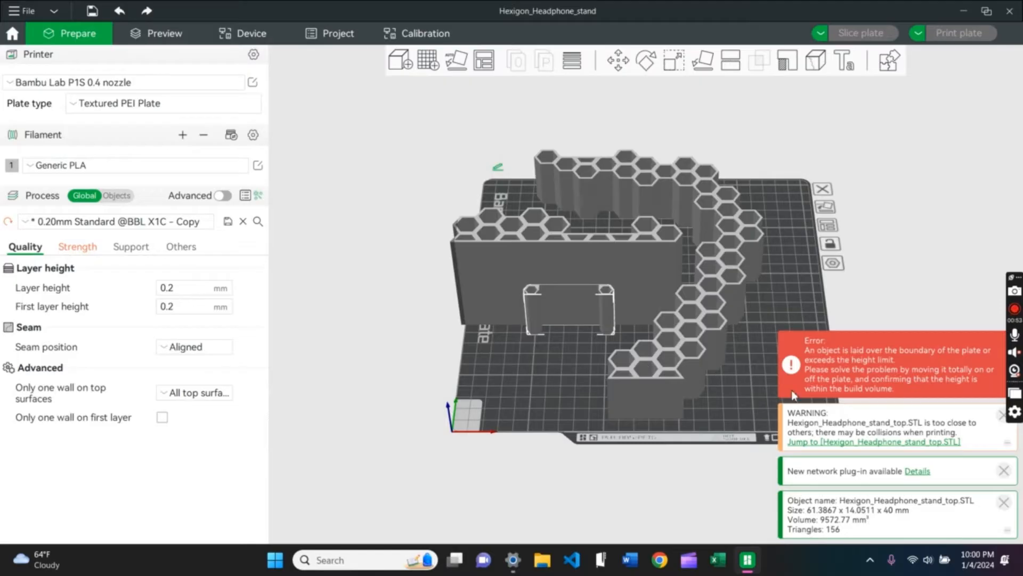
- Move the large stand along X to about 166.8 mm and shift the small top piece along Y to the plate's front area
left_click_drag(596, 416, 569, 449)
left_click_drag(531, 421, 545, 420)
left_click(696, 358)
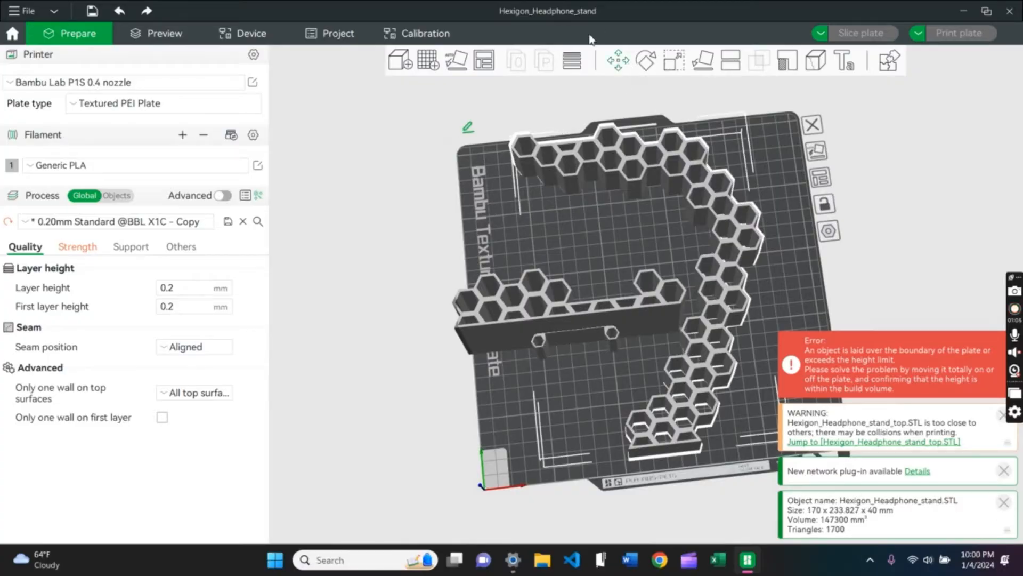
left_click(618, 60)
left_click_drag(598, 224, 592, 246)
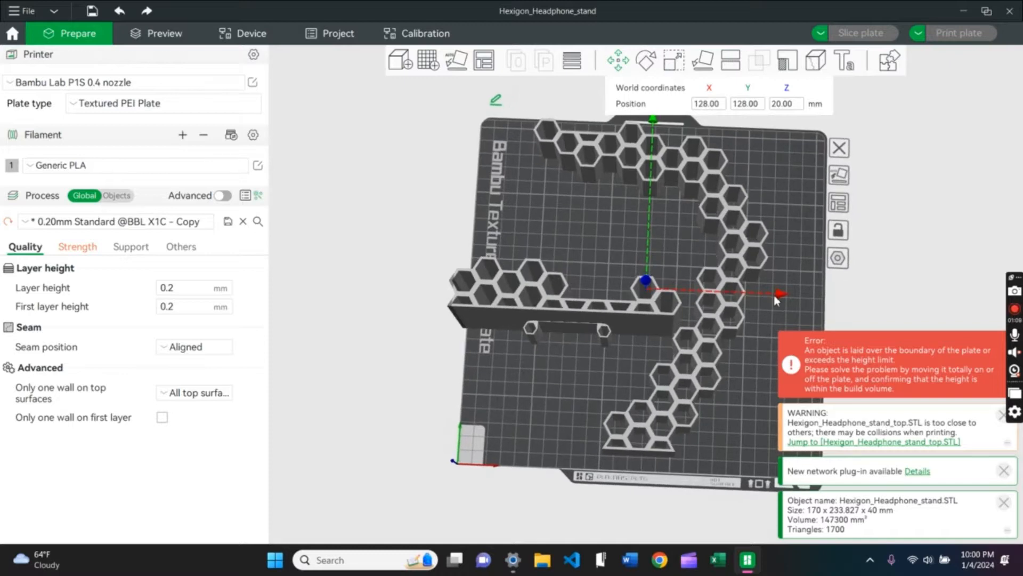
left_click_drag(775, 295, 834, 308)
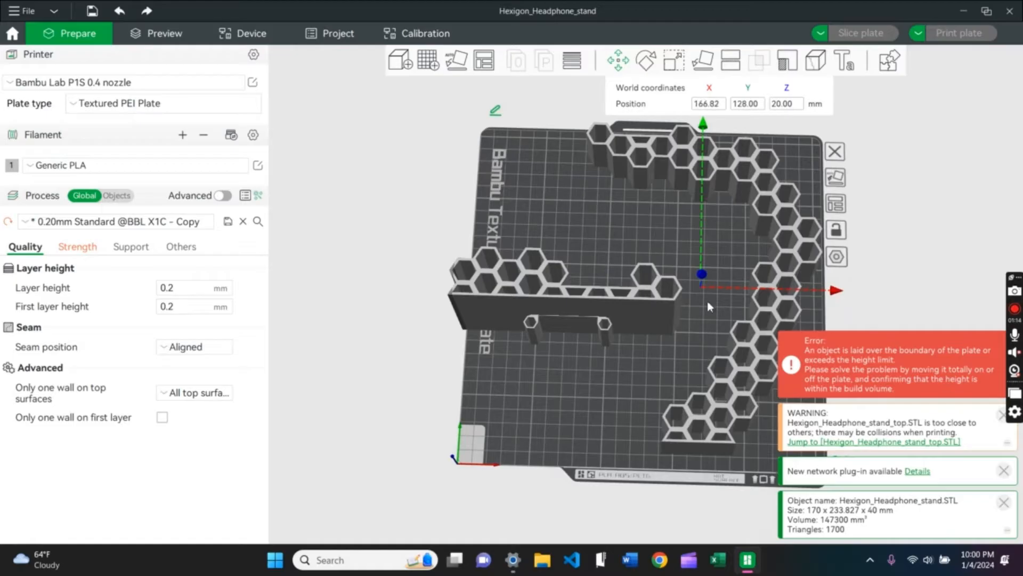
left_click(546, 324)
left_click_drag(569, 309, 568, 422)
- Set the base piece's Z rotation to 90°
left_click(526, 299)
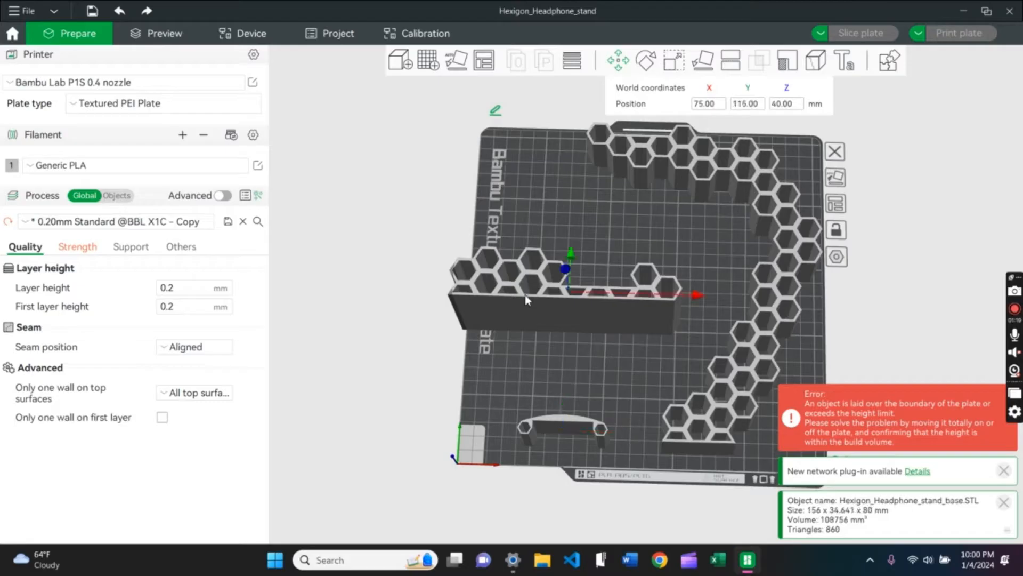
left_click(647, 60)
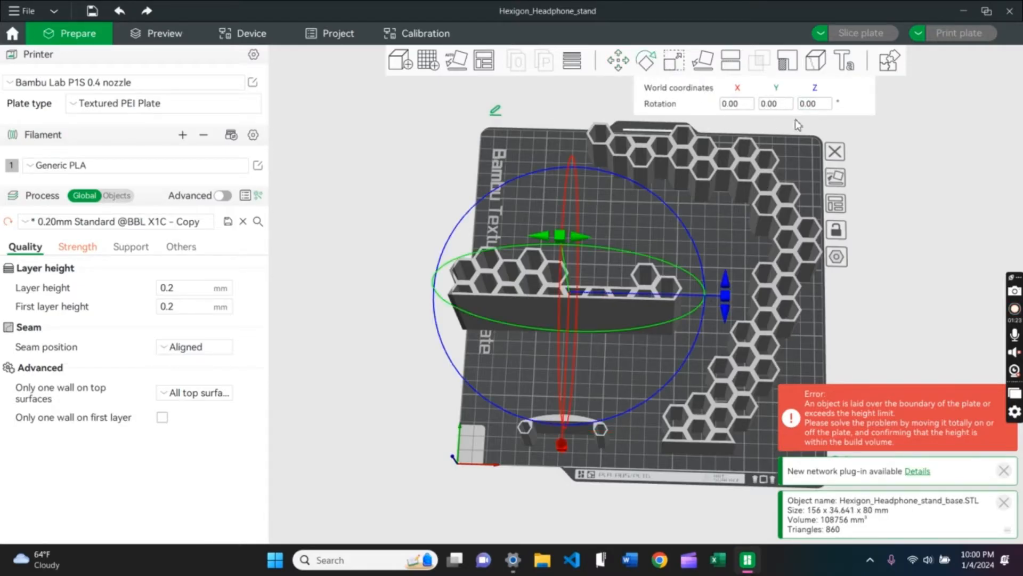
left_click(815, 104)
key("BackSpace")
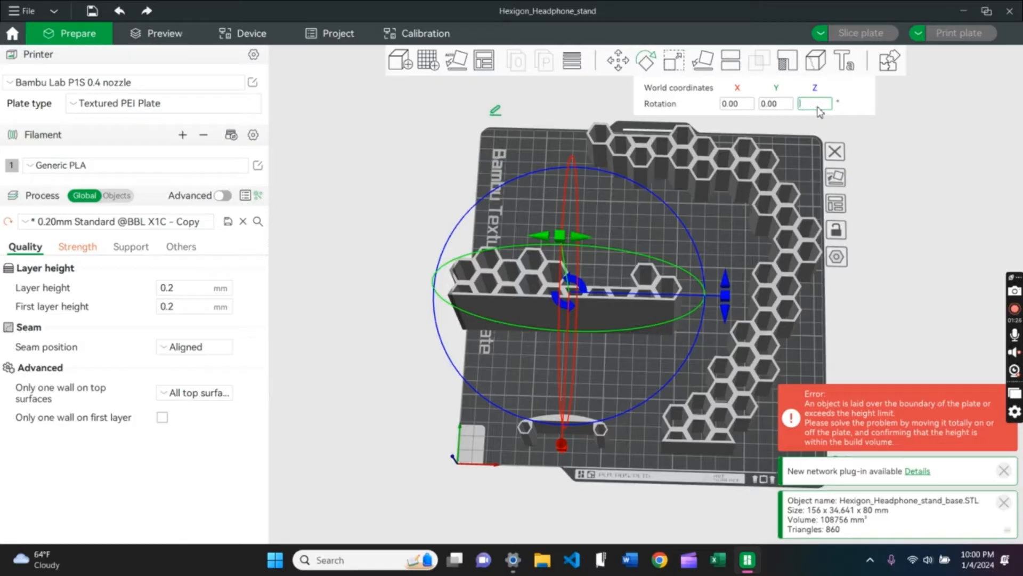
type("90")
key("Return")
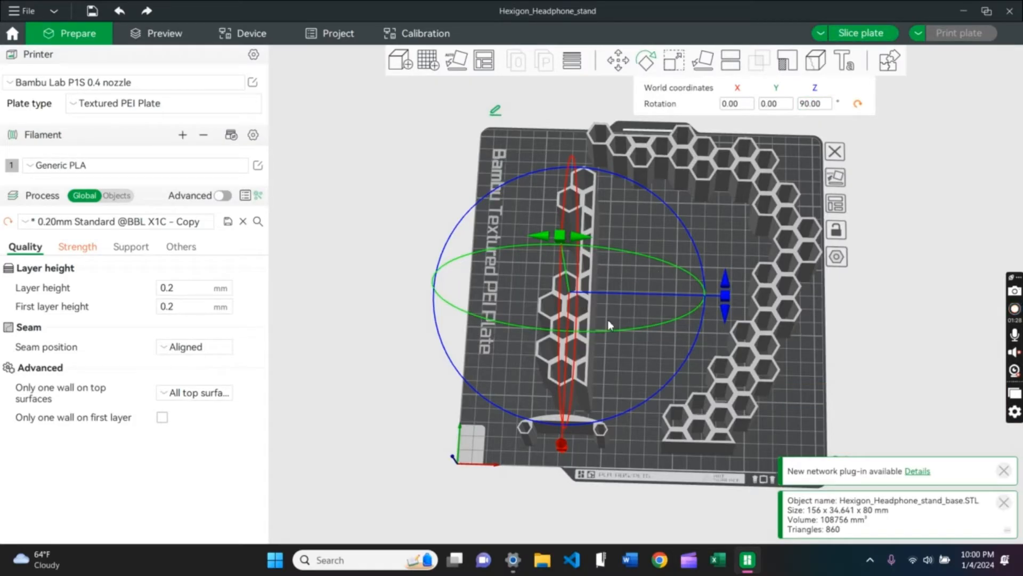
- Set the base piece's Z rotation to 270° and move it along X to about 58.5 mm
left_click(821, 105)
key("BackSpace")
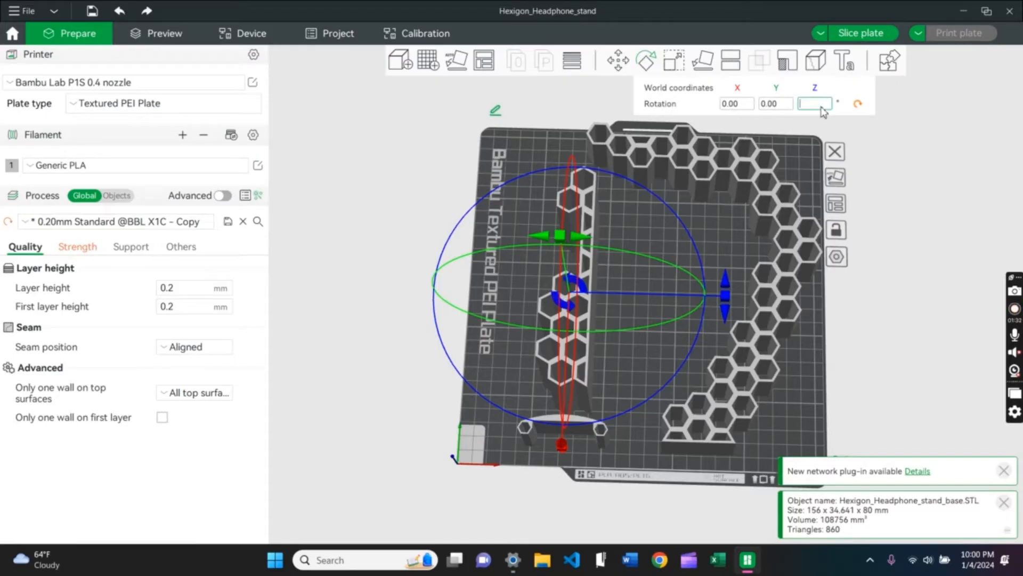
type("270")
key("Return")
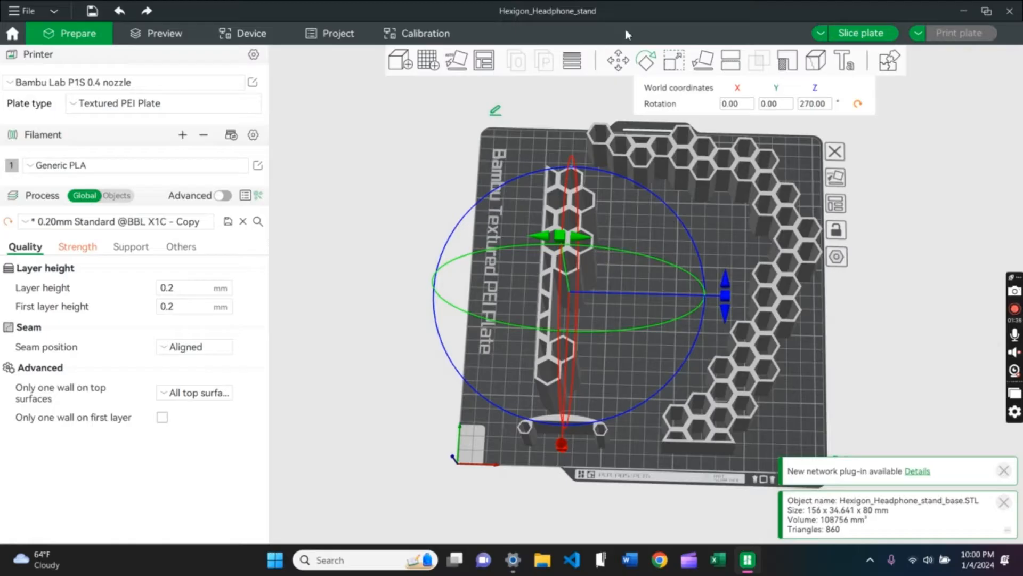
left_click(618, 60)
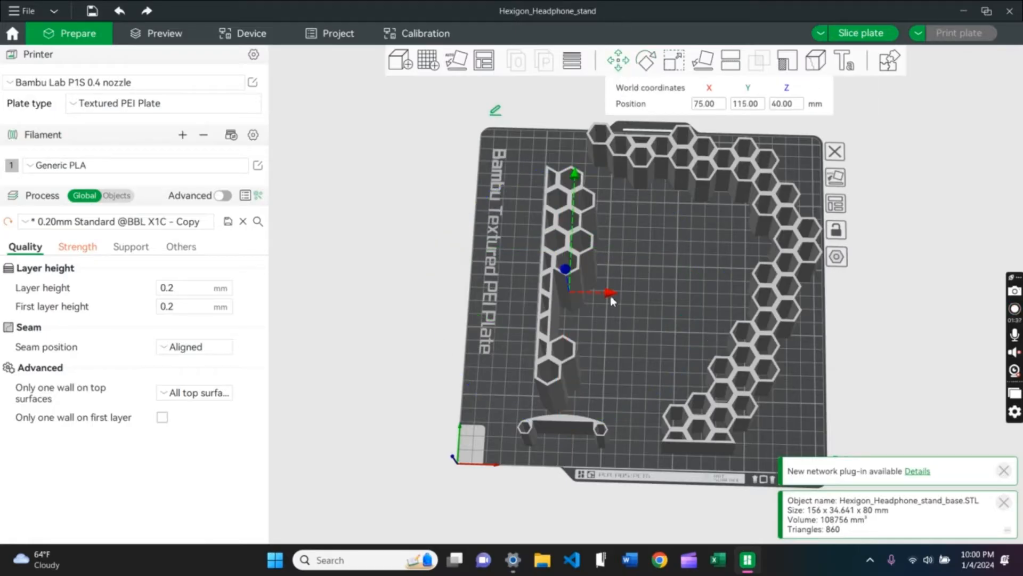
left_click_drag(612, 301, 584, 293)
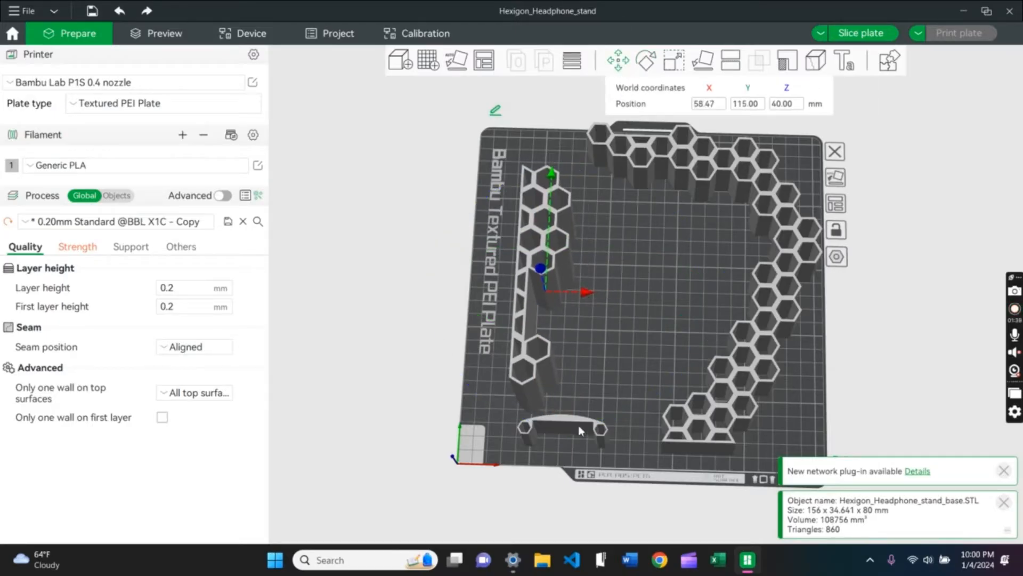
- Move the small top piece between the base and the stand, to about X 128.5 mm and Y 120.6 mm
left_click(579, 427)
left_click_drag(568, 408, 580, 260)
left_click_drag(629, 293, 705, 301)
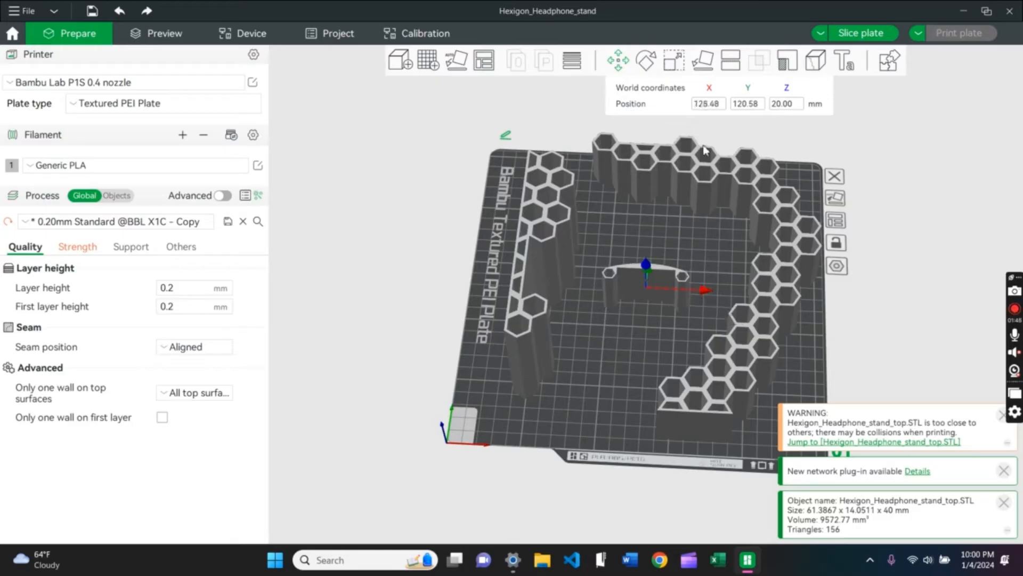
- Set the small top piece's Z rotation to 90°
left_click(645, 66)
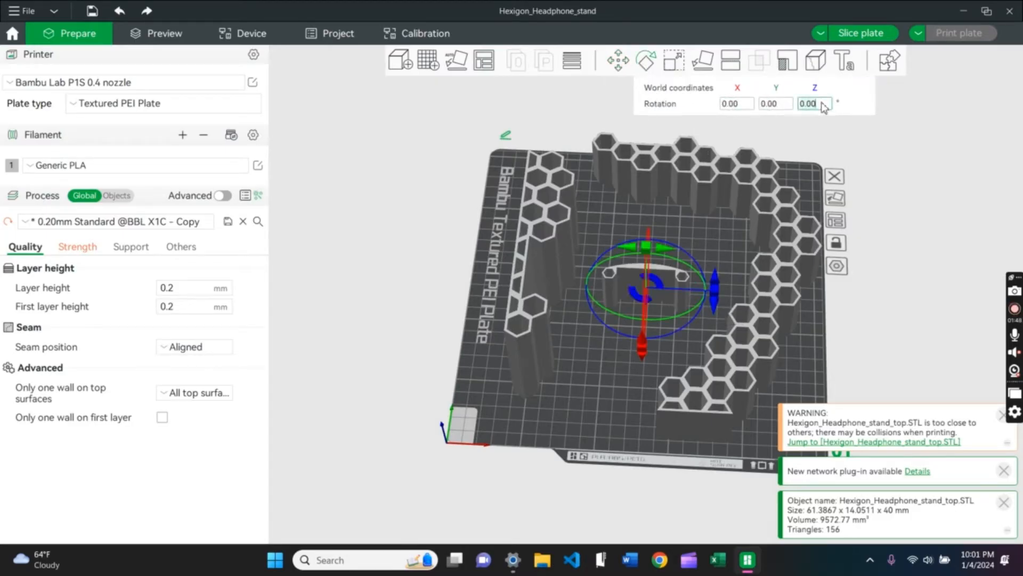
key("BackSpace")
type("90")
key("Return")
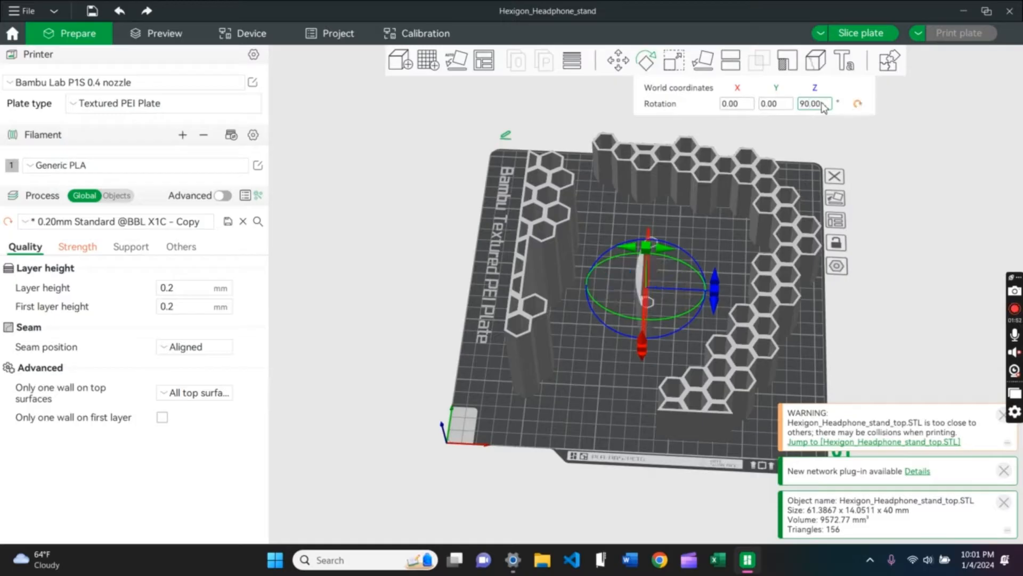
- Move the base piece along X to about 54.8 mm, farther from the top piece, and deselect it
left_click_drag(725, 297, 733, 336)
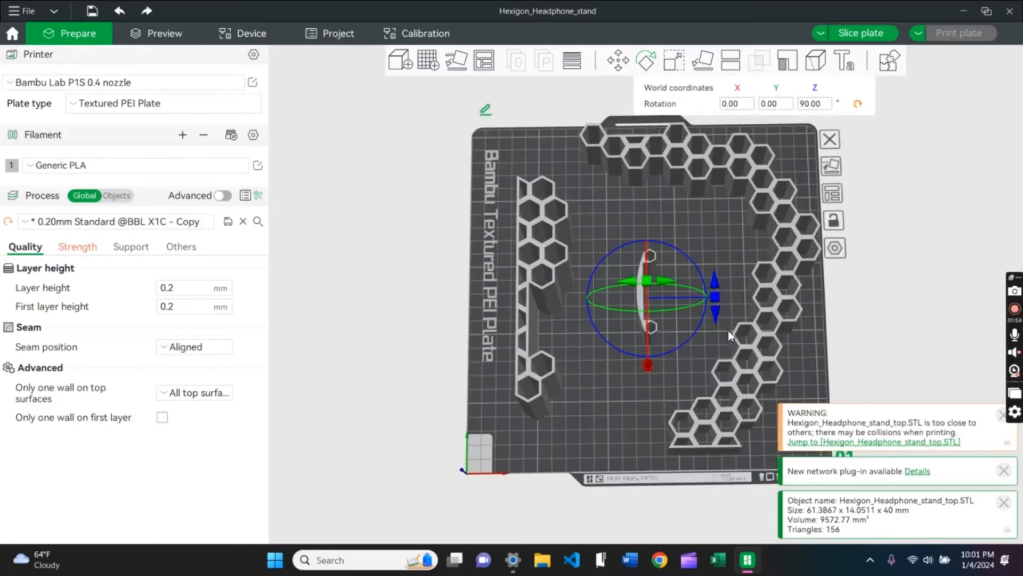
left_click(540, 253)
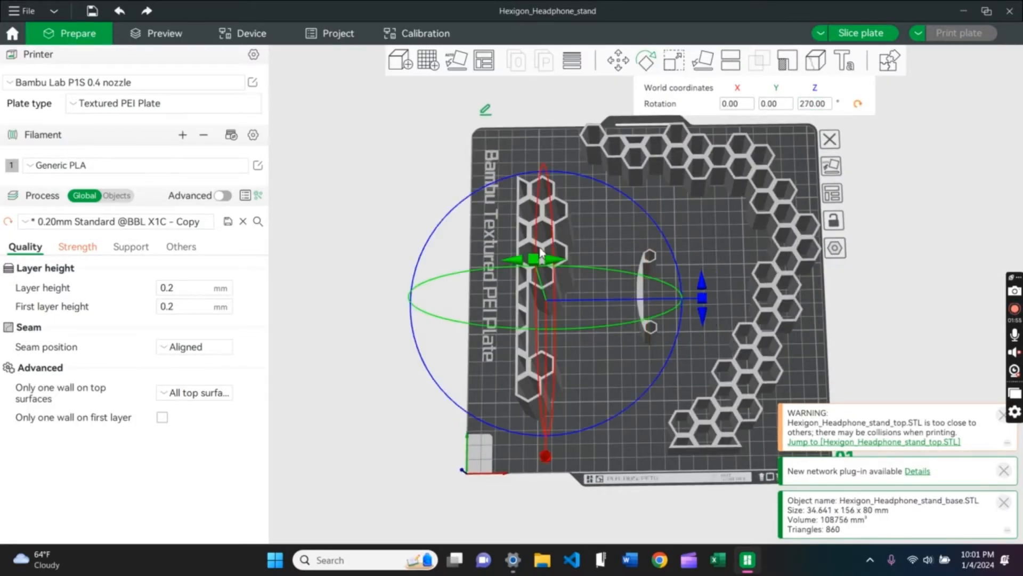
left_click(618, 66)
mouse_move(589, 297)
left_mouse_down()
mouse_move(567, 302)
mouse_move(583, 312)
left_mouse_up()
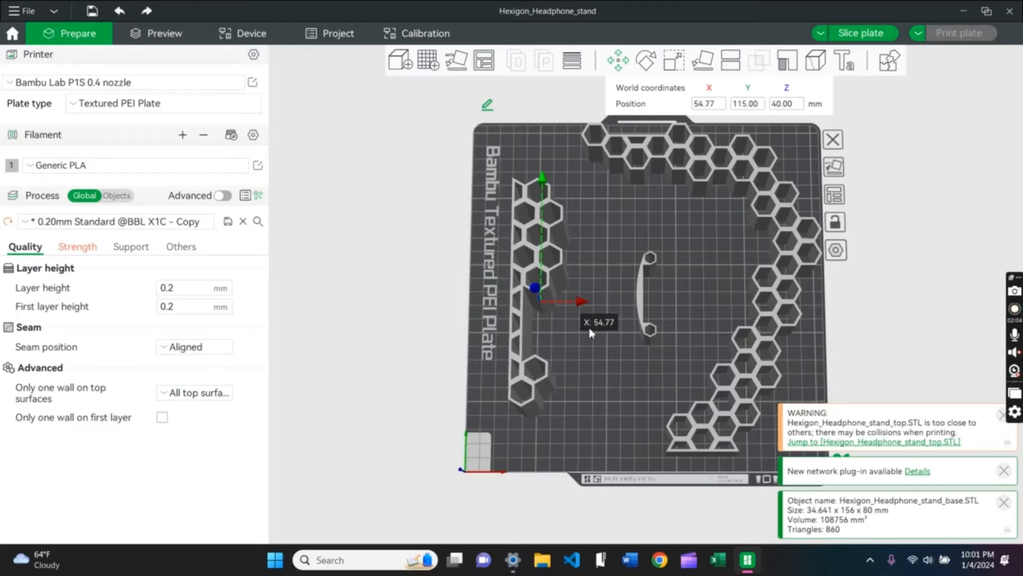
left_click(618, 381)
mouse_move(618, 381)
left_mouse_down()
mouse_move(601, 344)
mouse_move(616, 373)
left_mouse_up()
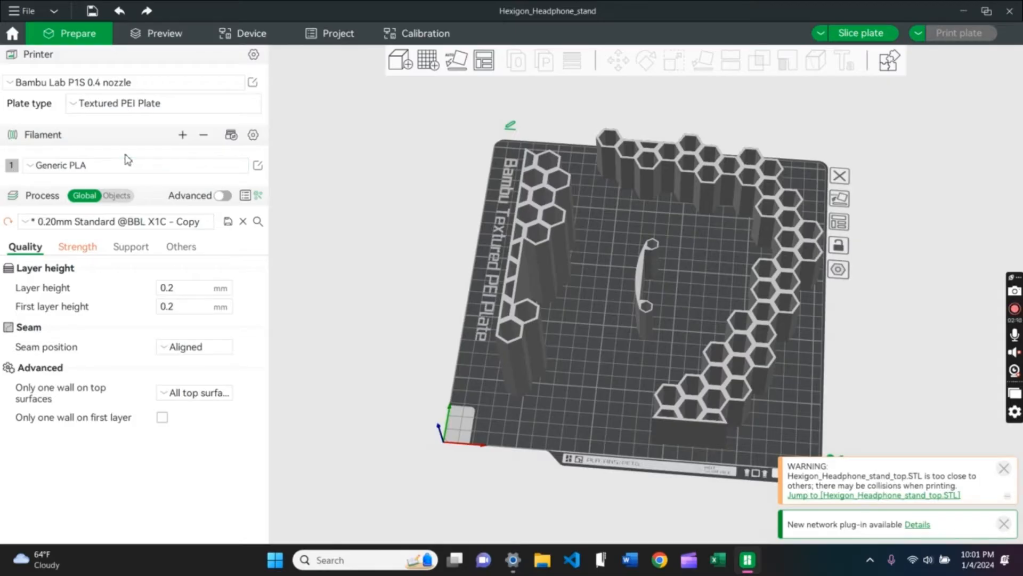
- Set the colour of filament 1 (Generic PLA) to red
left_click(14, 165)
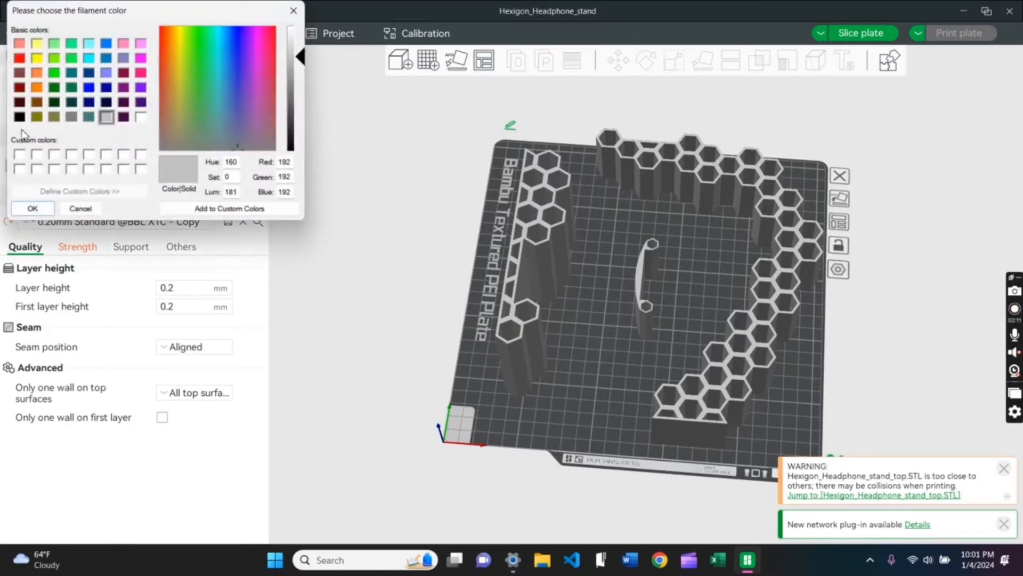
left_click(20, 58)
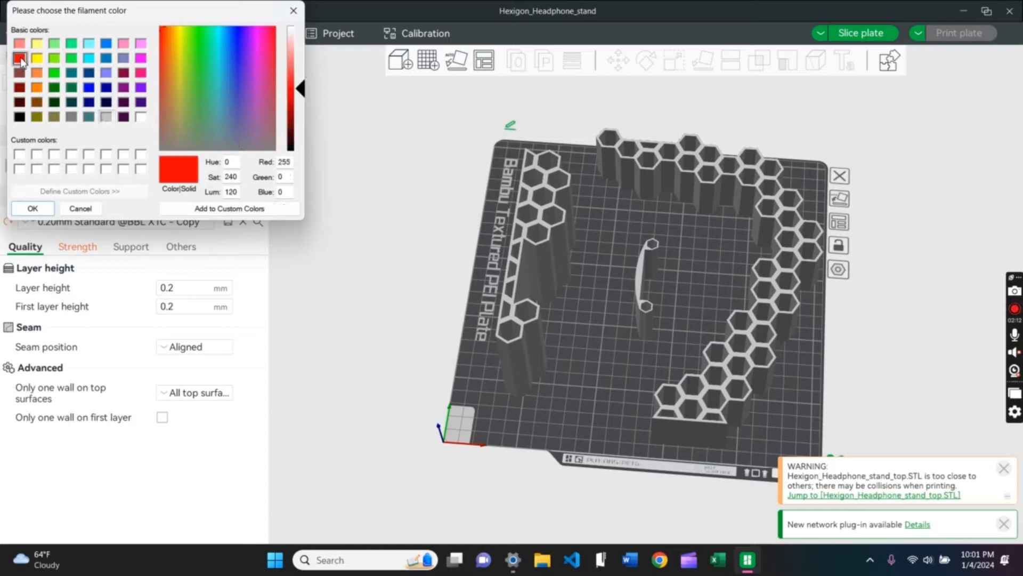
left_click(22, 209)
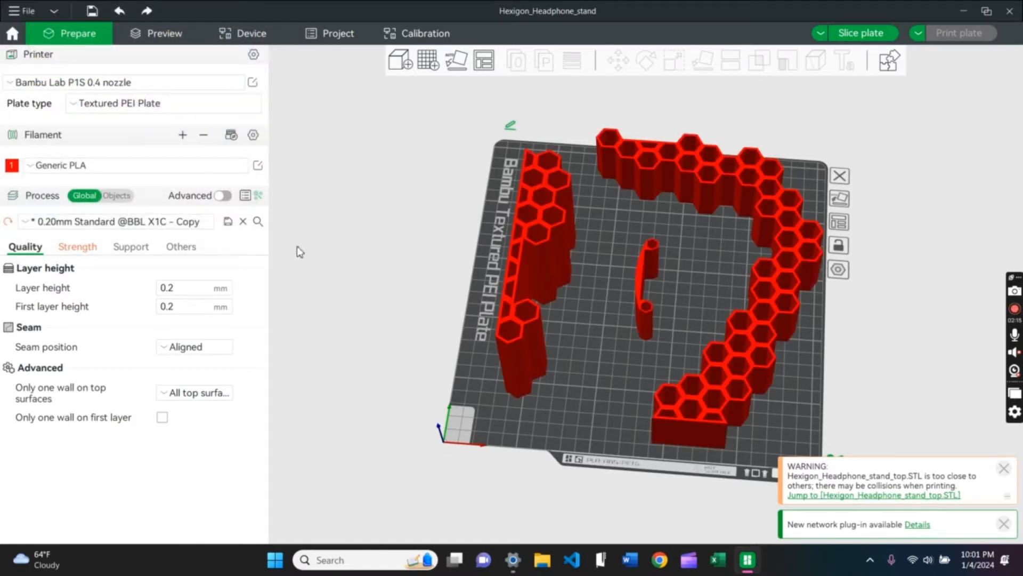
- Set the colour of filament 1 back to light grey from the basic colours
left_click(12, 165)
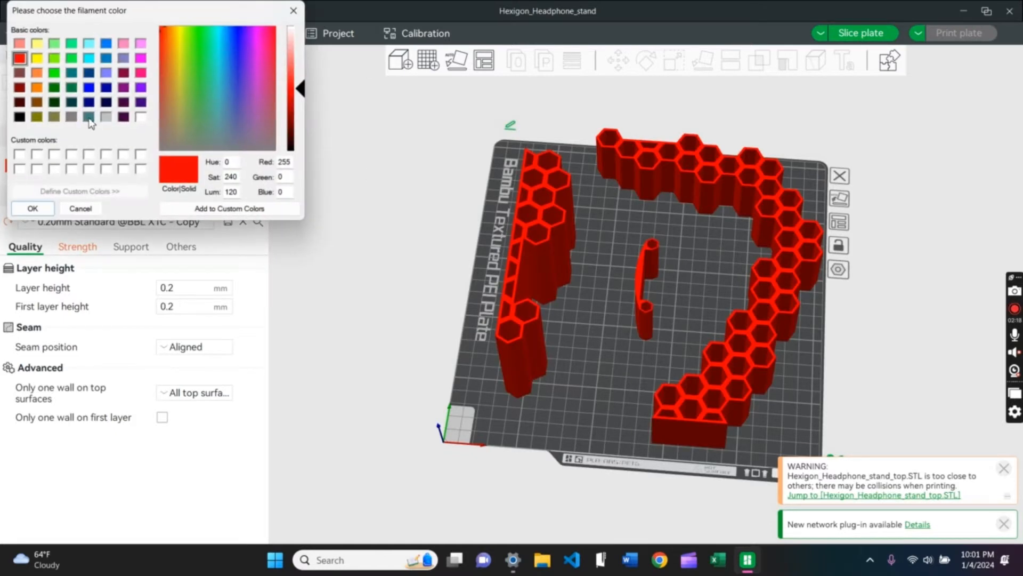
left_click(105, 118)
left_click(32, 208)
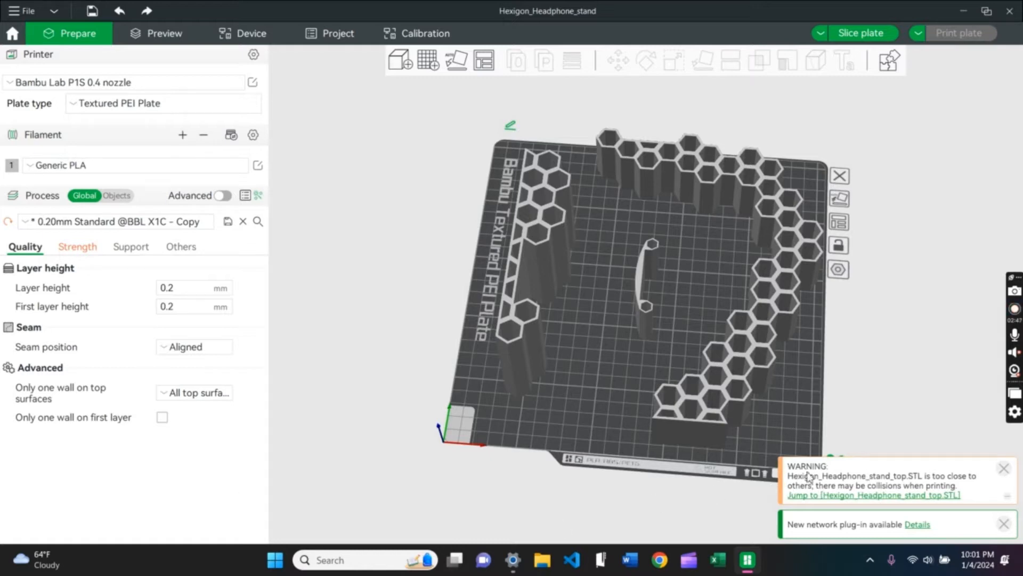
- Move the base piece toward the plate's edge, to about X 48.1 mm and Y 128.7 mm
left_click(643, 288)
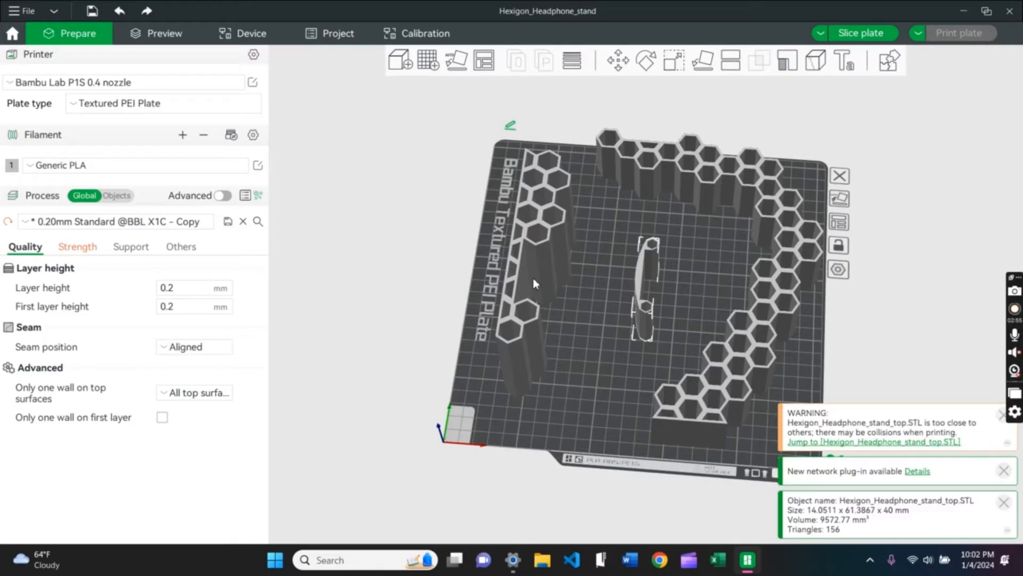
left_click_drag(579, 311, 577, 356)
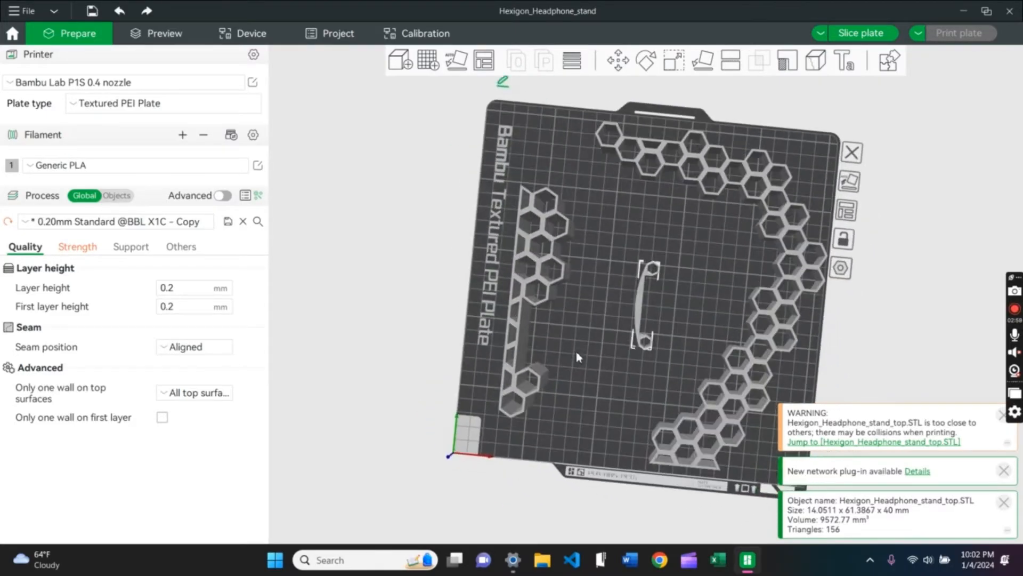
left_click(535, 295)
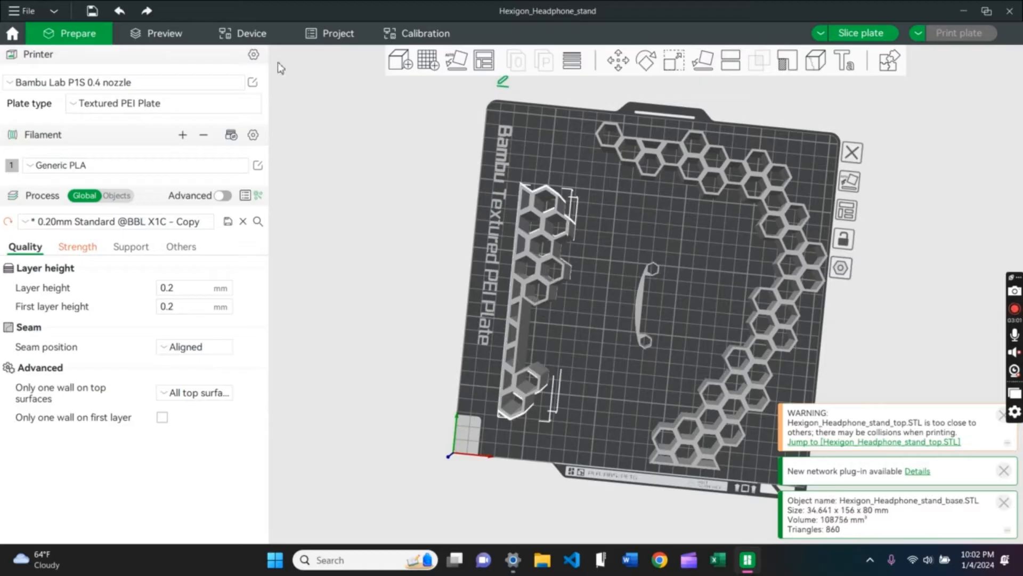
left_click(607, 59)
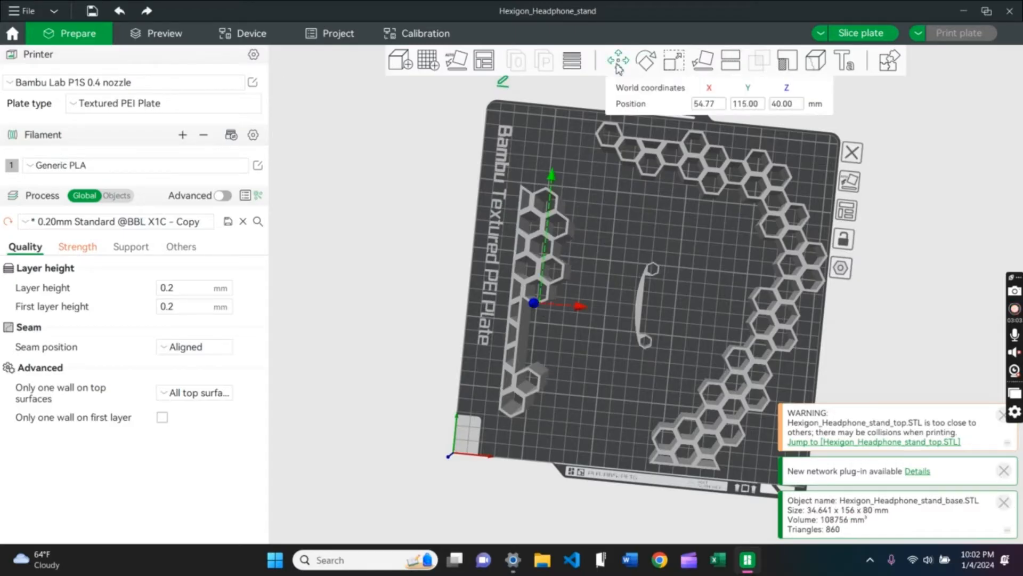
left_click_drag(577, 303, 566, 304)
mouse_move(541, 171)
left_mouse_down()
mouse_move(545, 152)
mouse_move(547, 180)
mouse_move(528, 189)
mouse_move(529, 180)
left_mouse_up()
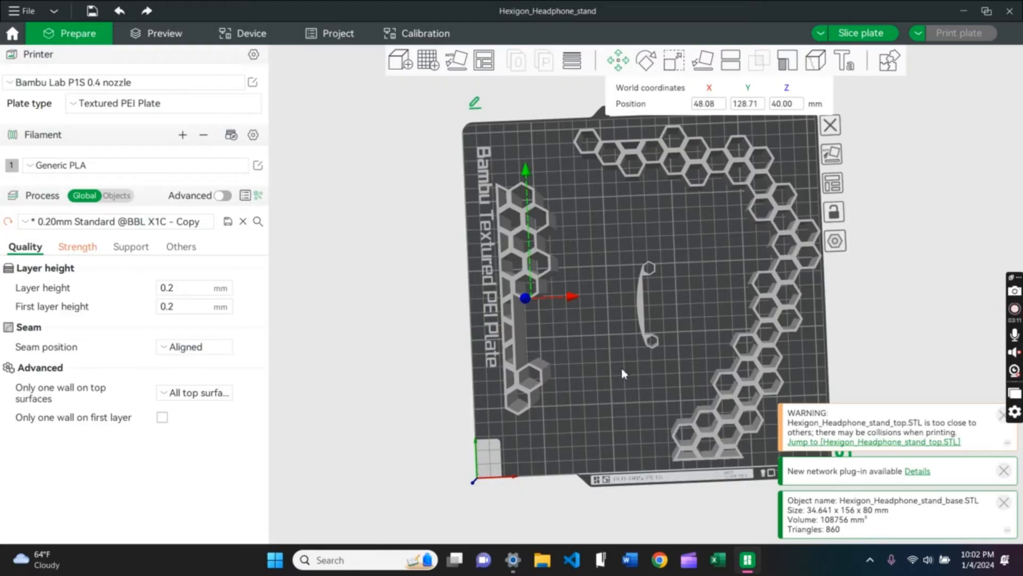
left_click_drag(622, 367, 616, 339)
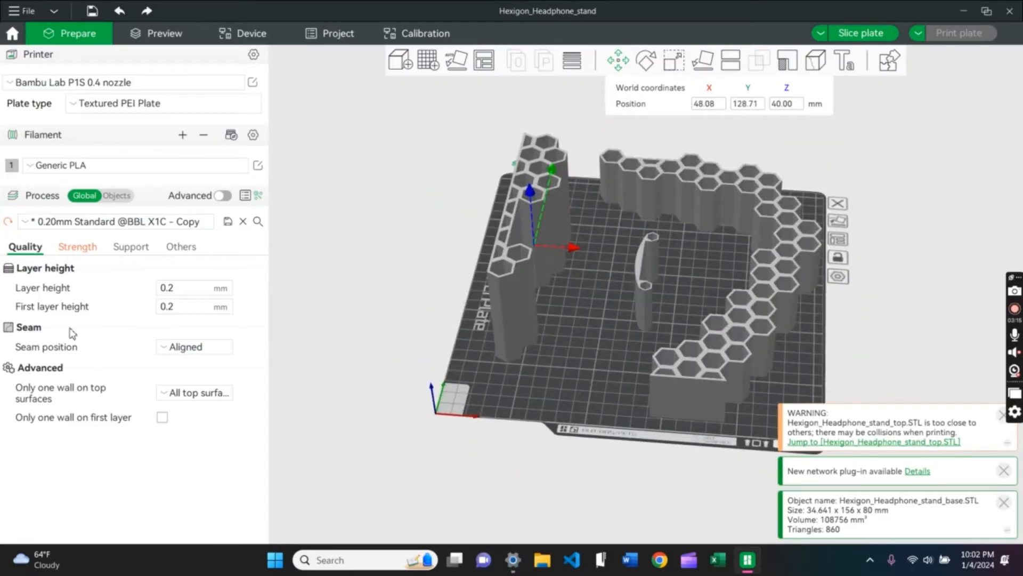
- Review the strength settings, including the sparse infill and bottom surface pattern options, and deselect the base piece
left_click(78, 248)
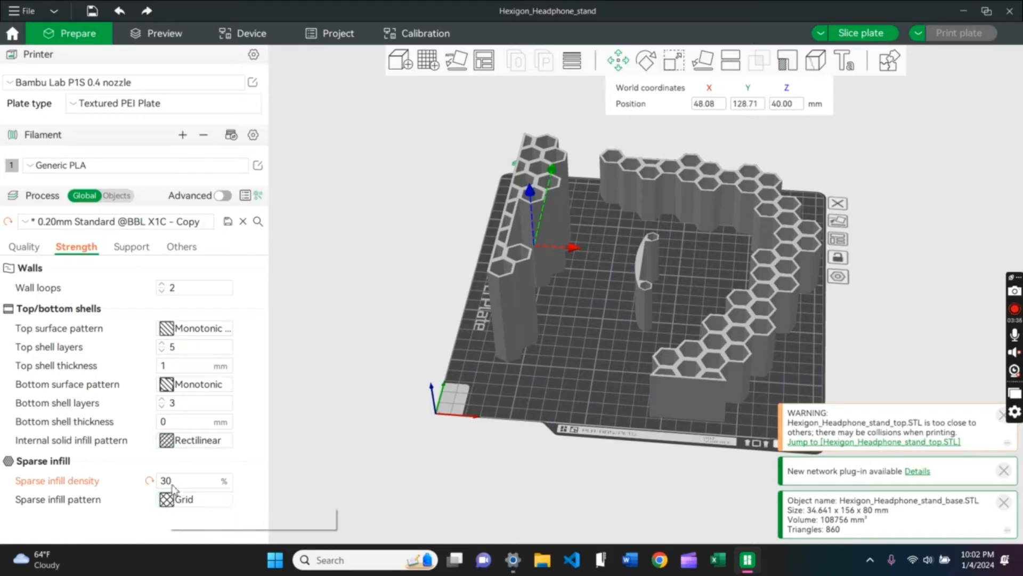
left_click(185, 501)
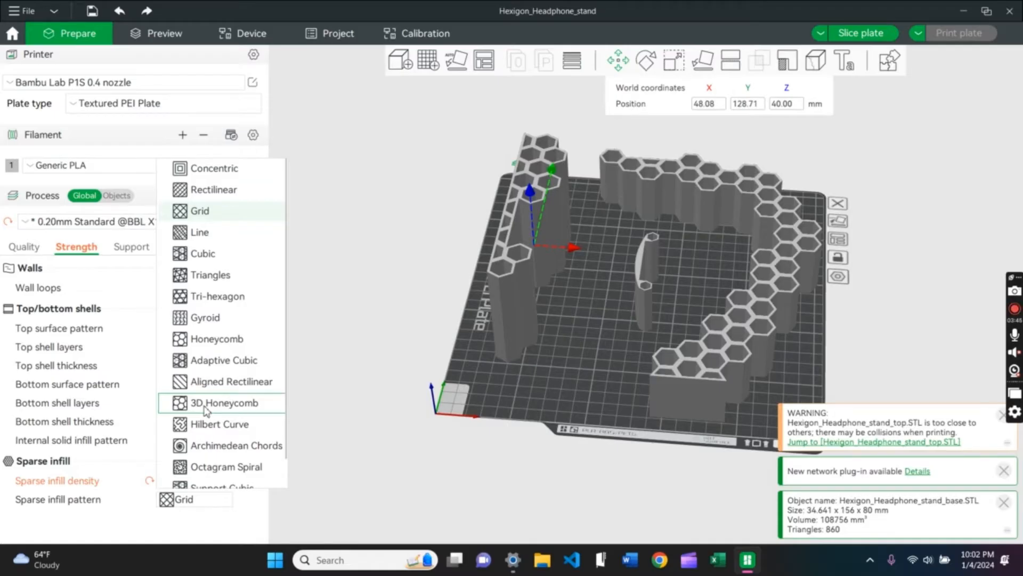
left_click(182, 527)
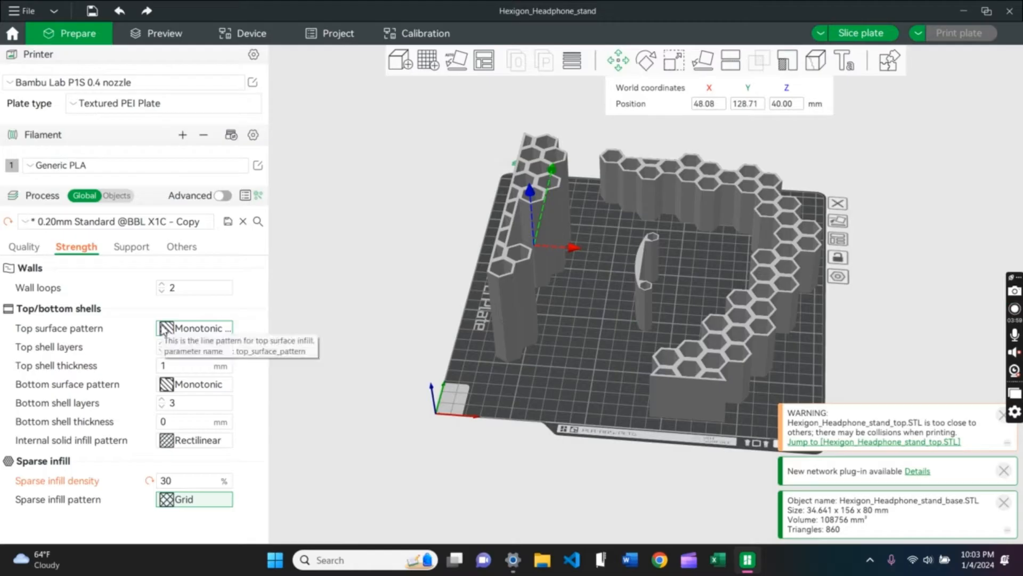
left_click(198, 384)
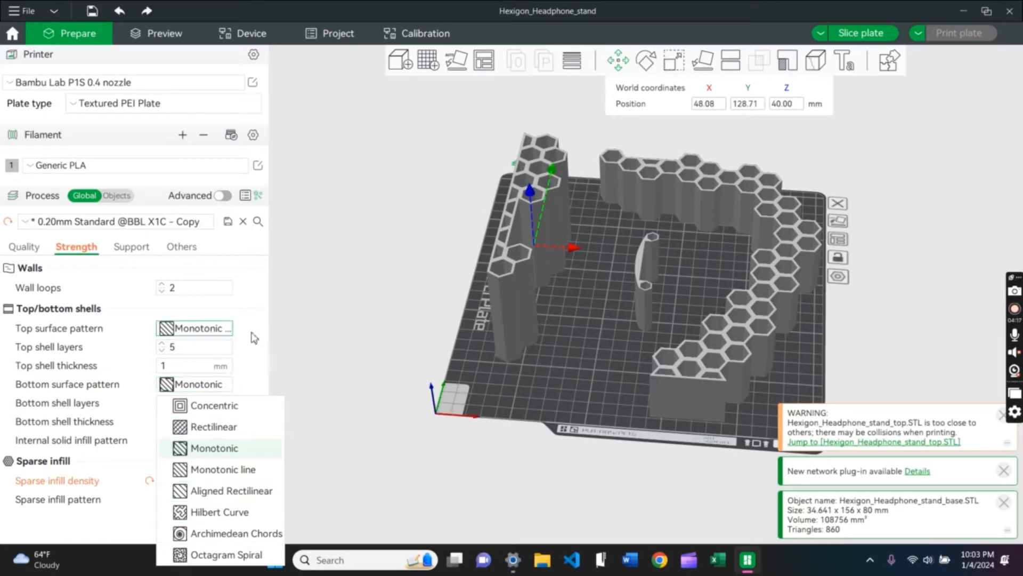
left_click(301, 357)
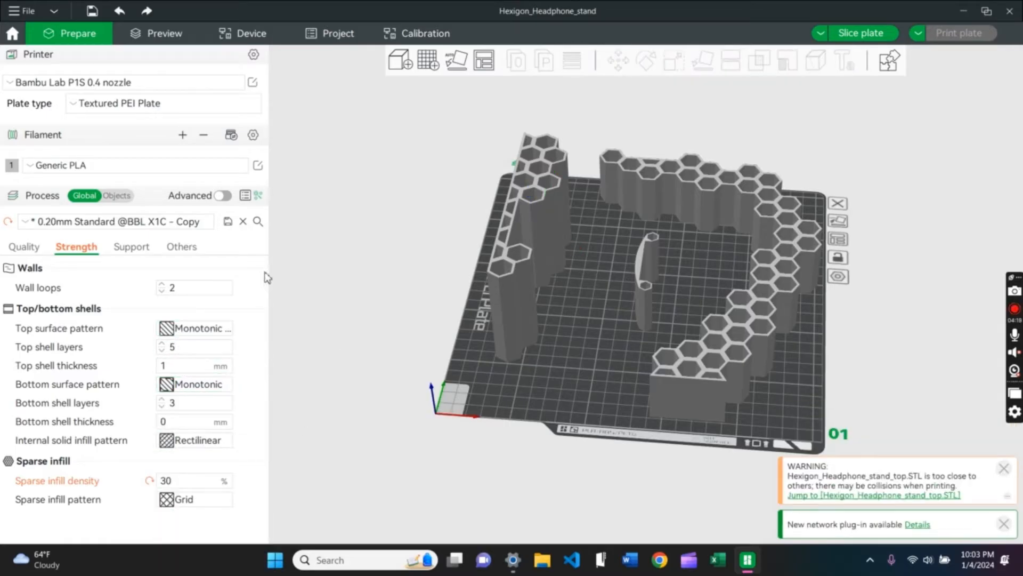
- Set the support threshold angle to 45°
left_click(131, 251)
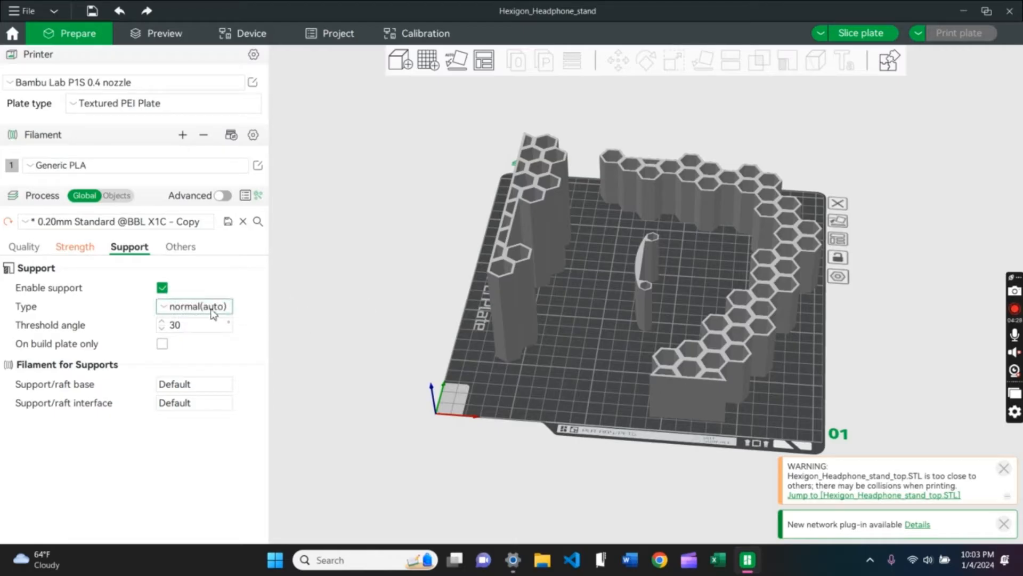
left_click(213, 310)
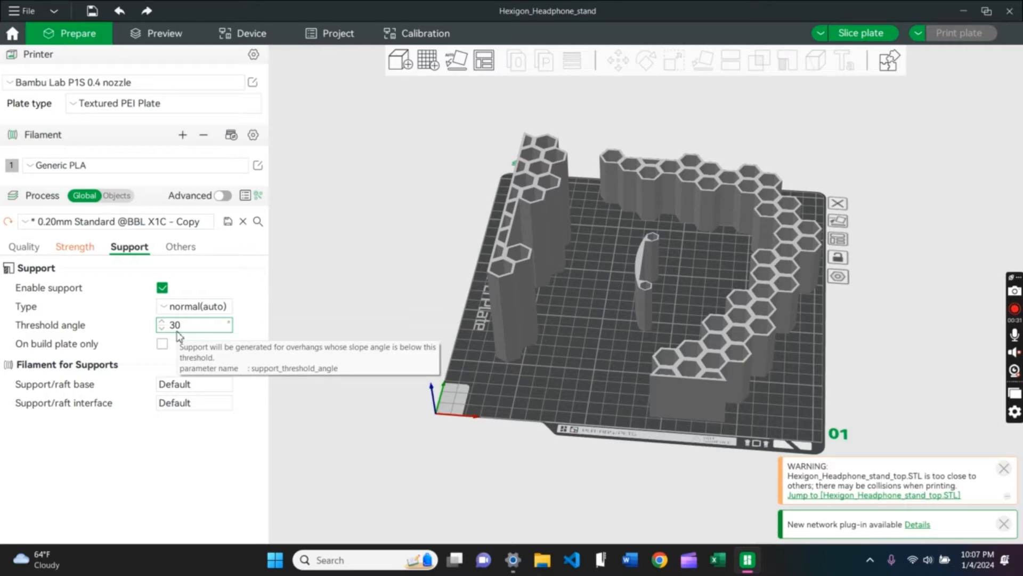
left_click(161, 322)
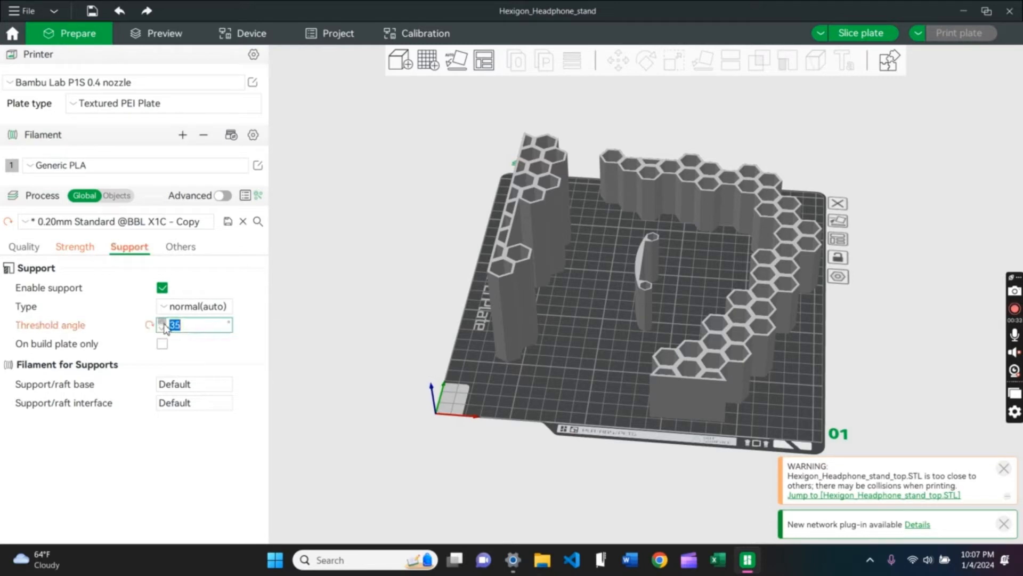
type("45")
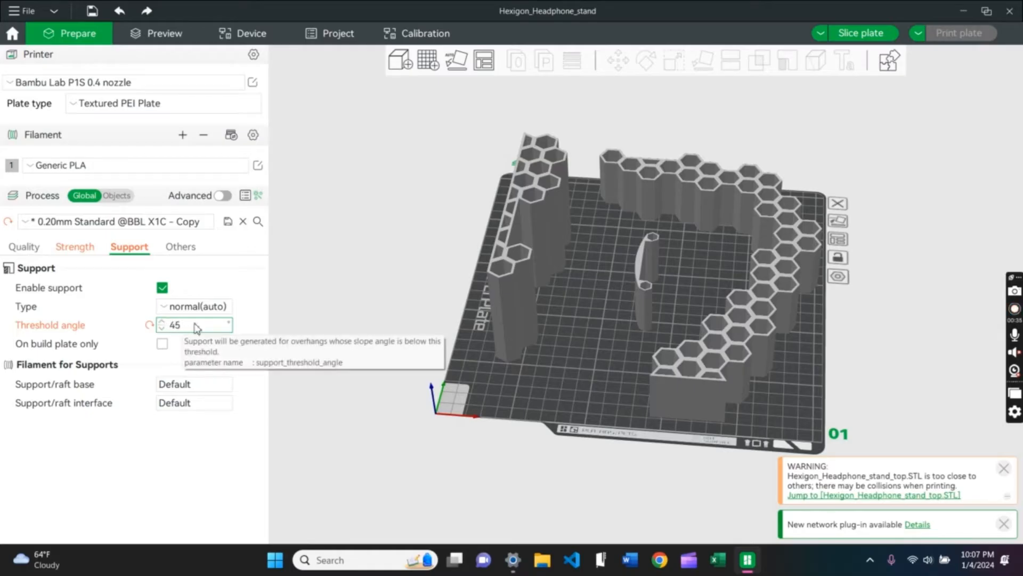
left_click(258, 275)
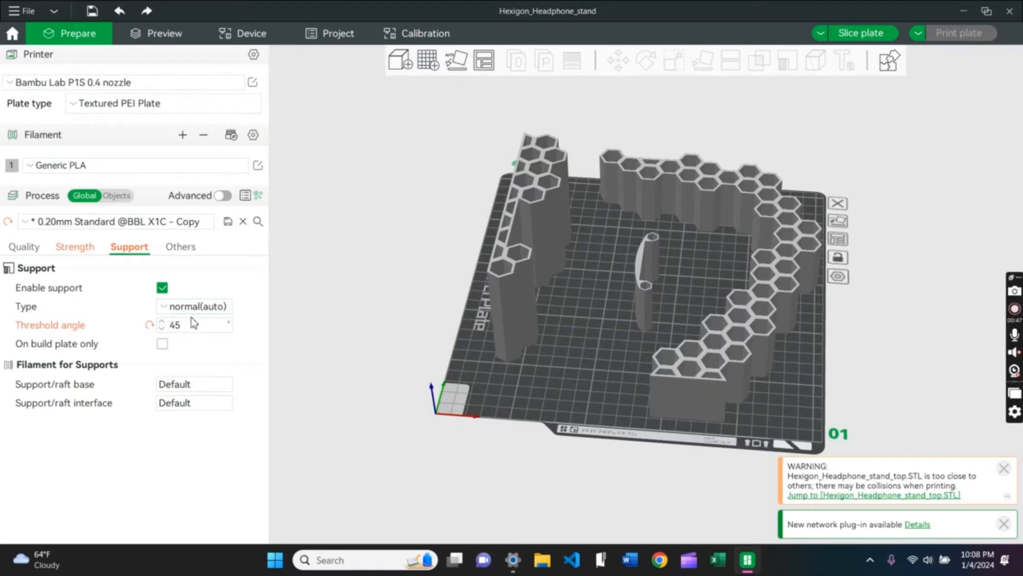
- Reset the support threshold angle to its default of 30°
left_click(162, 328)
left_click(162, 329)
left_click(162, 329)
left_click(149, 325)
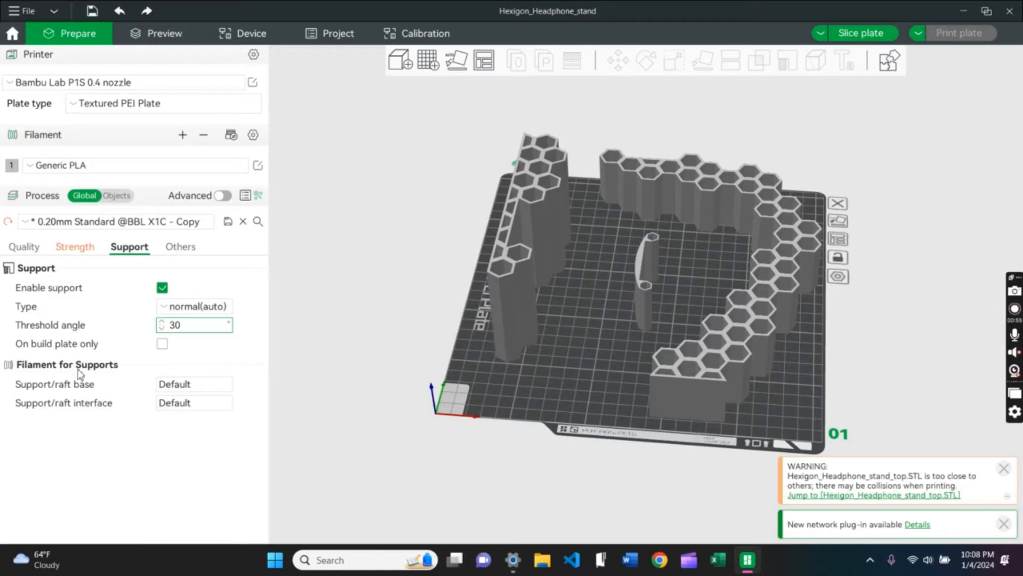
- Set the print sequence in the special mode settings to By object
left_click(178, 248)
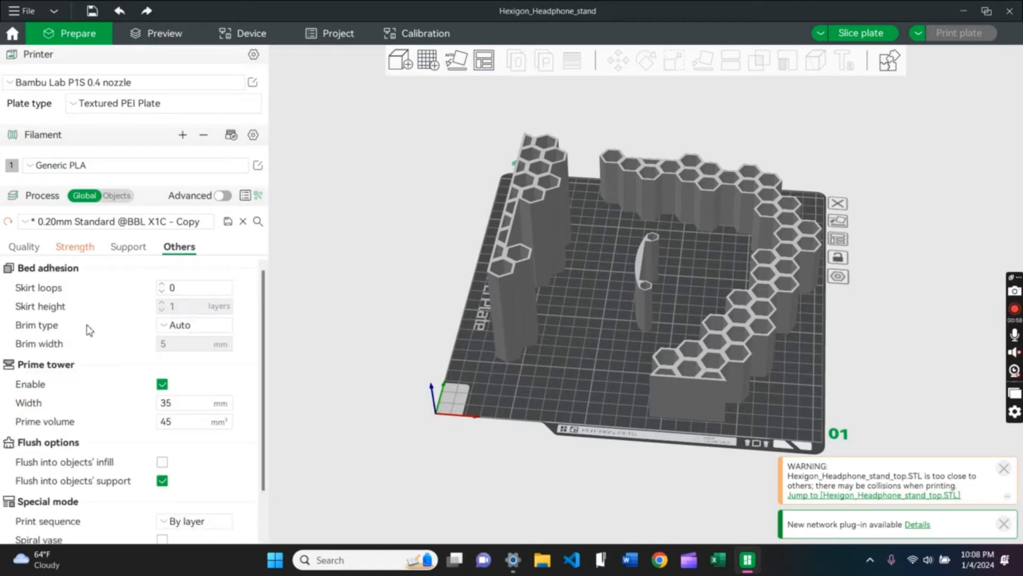
scroll(88, 448, "down", 1)
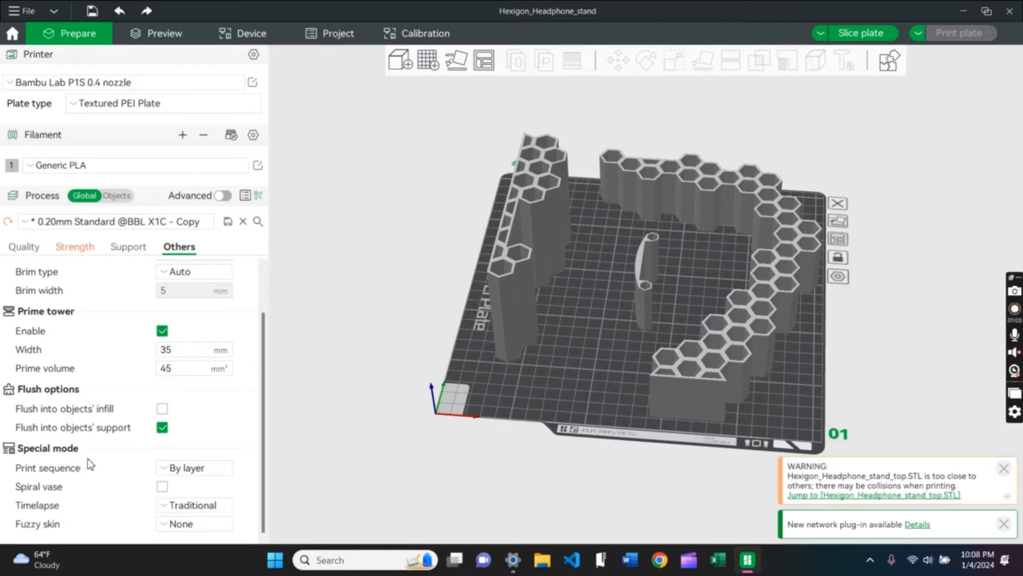
left_click(164, 468)
left_click(166, 473)
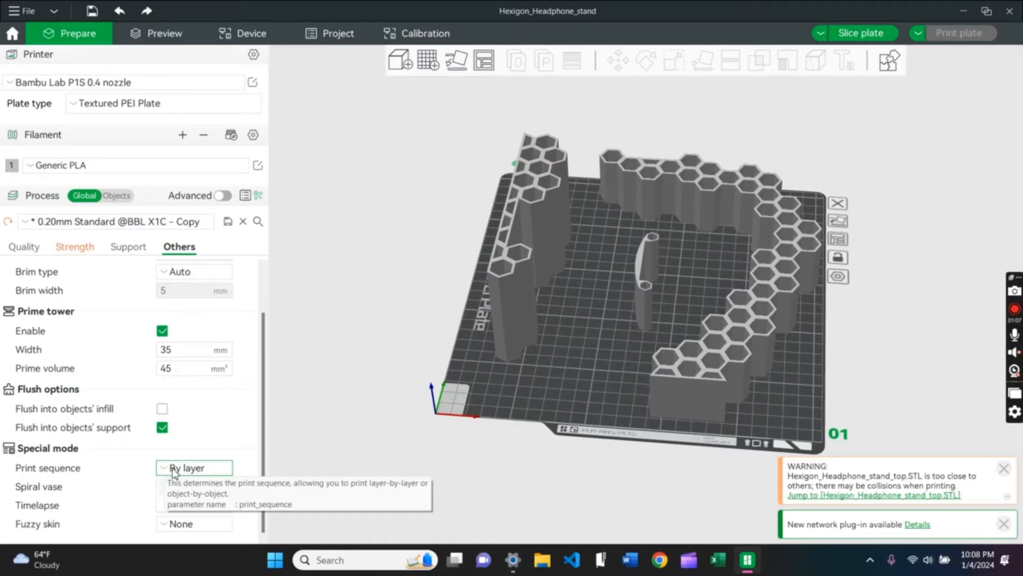
left_click(173, 473)
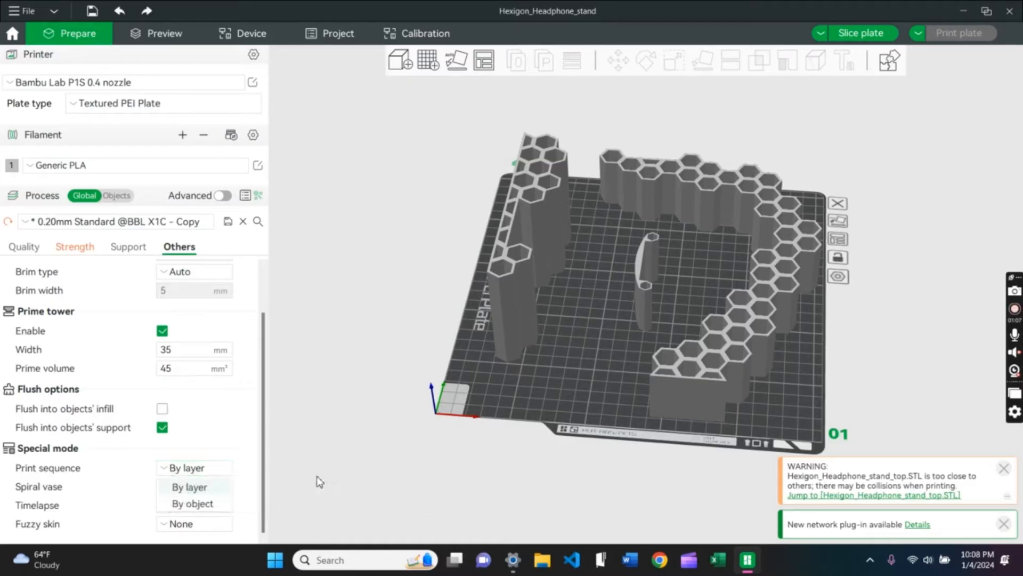
left_click(192, 508)
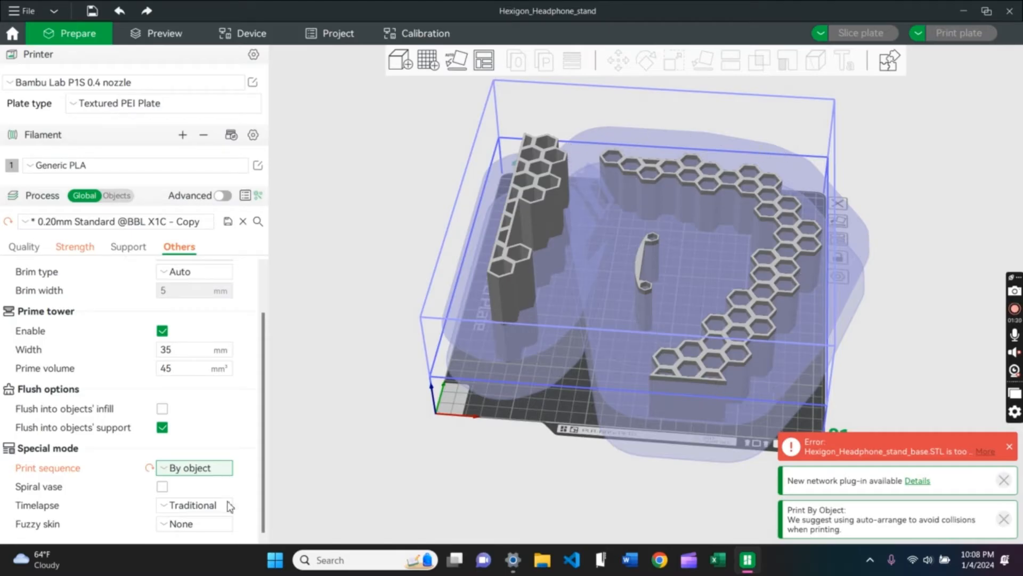
- Set the print sequence back to By layer and keep the timelapse mode on Traditional
left_click(169, 468)
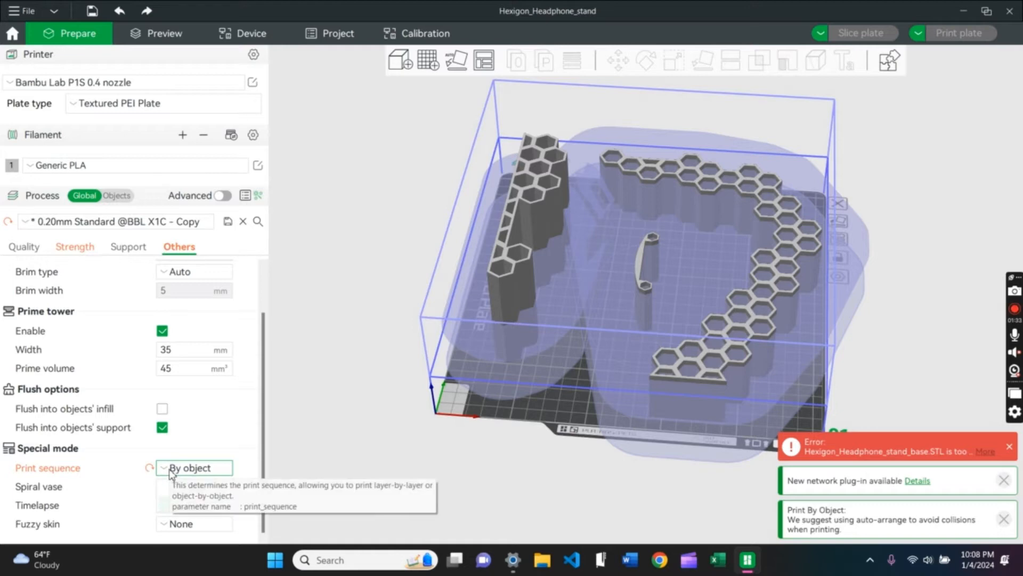
left_click(187, 487)
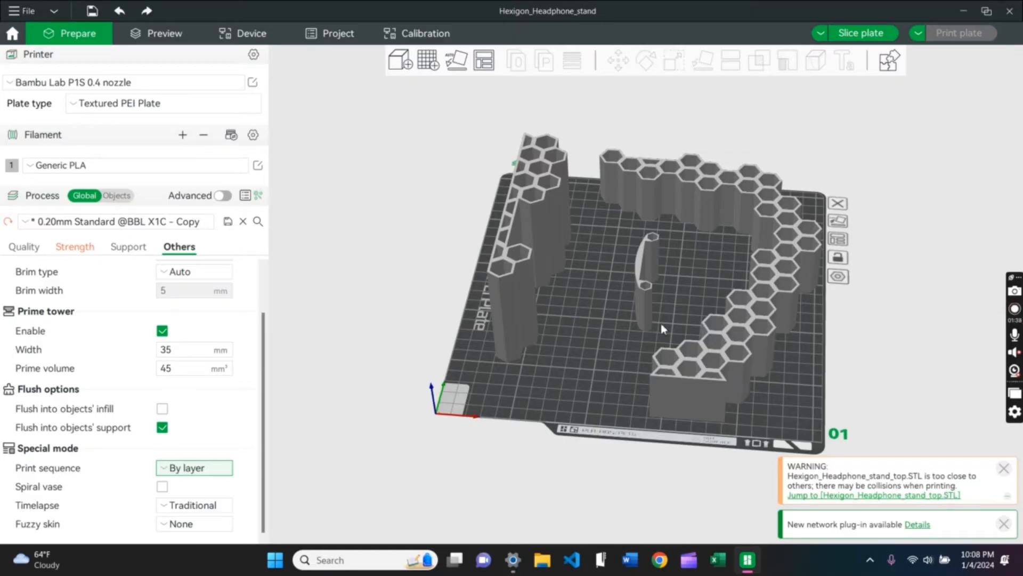
left_click_drag(654, 358, 661, 378)
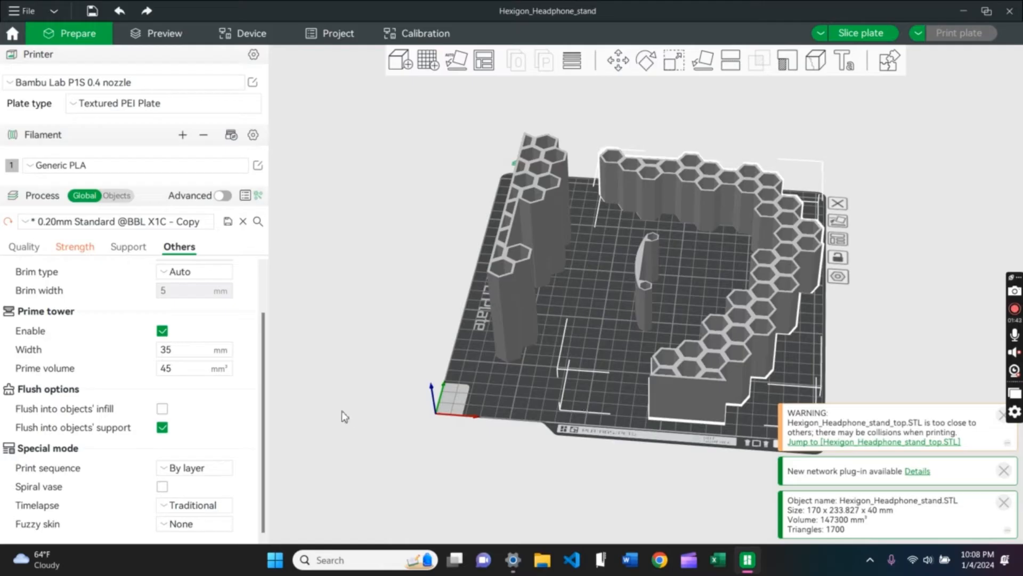
left_click(164, 509)
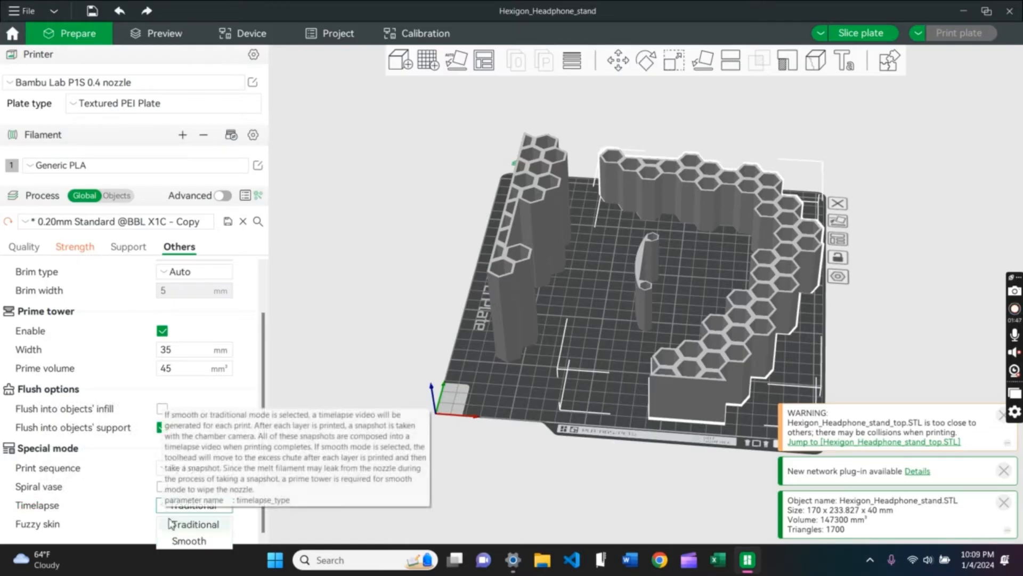
left_click(170, 523)
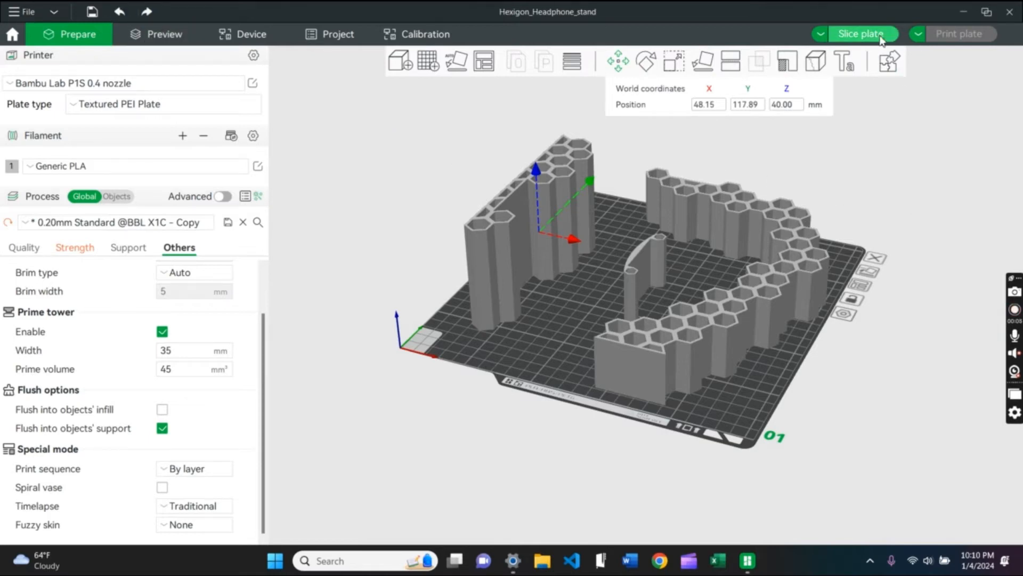
- Slice the current plate and dismiss the slicing tips notification
left_click(820, 35)
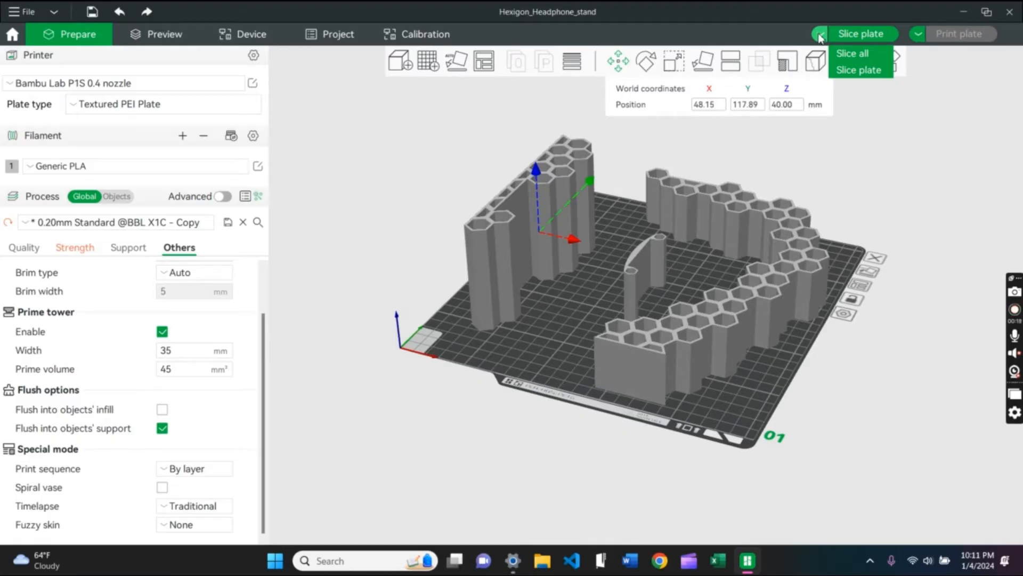
left_click(841, 34)
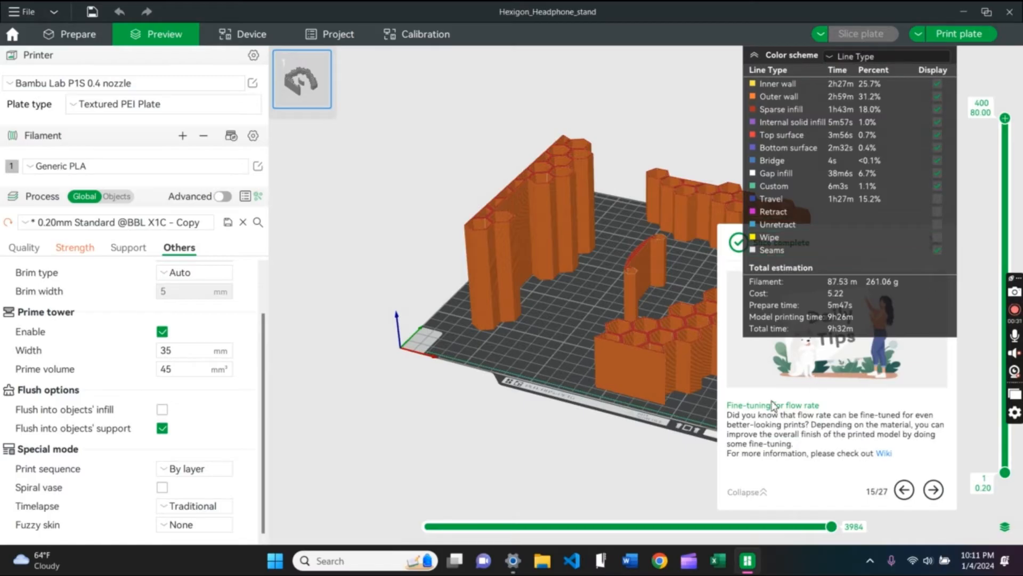
left_click(935, 242)
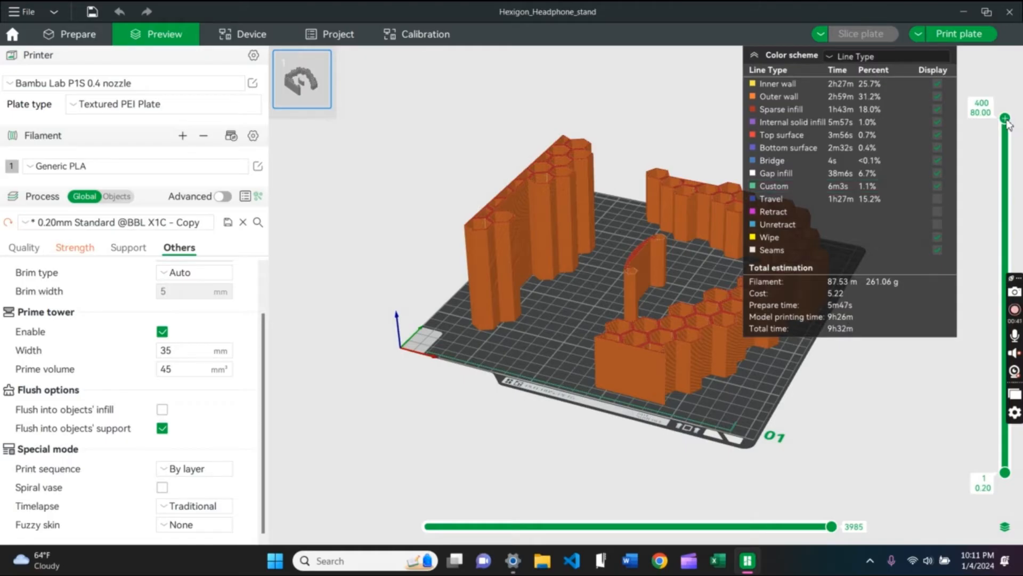
- Lower the sliced preview to about layer 154 and examine the walls and infill inside the three pieces
scroll(1009, 132, "down", 1)
scroll(1009, 132, "down", 20)
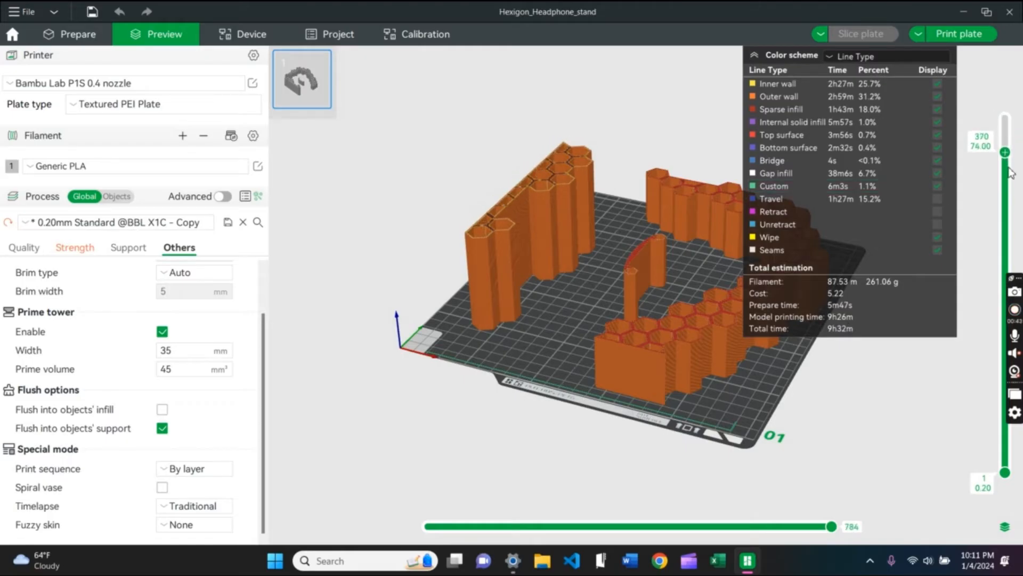
scroll(1010, 183, "down", 20)
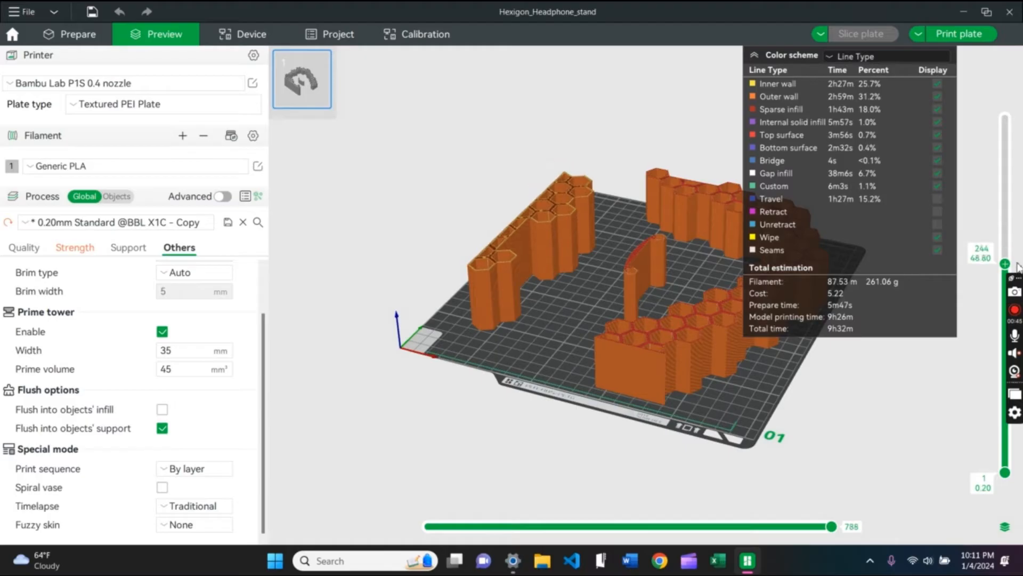
scroll(1018, 292, "down", 2)
left_click_drag(1021, 331, 1002, 332)
left_click_drag(656, 359, 641, 400)
scroll(596, 427, "up", 2)
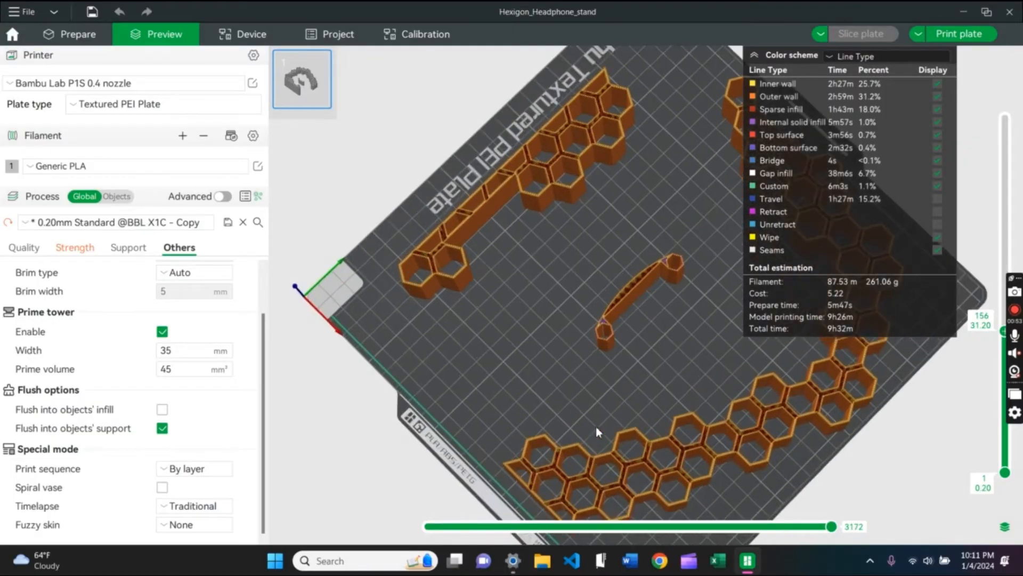
scroll(596, 426, "up", 1)
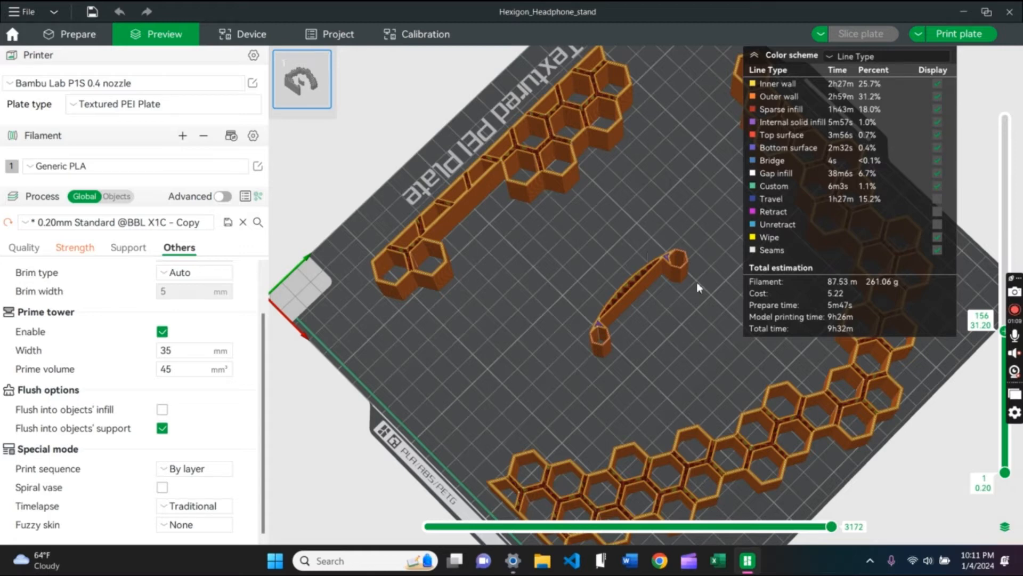
scroll(1004, 339, "down", 1)
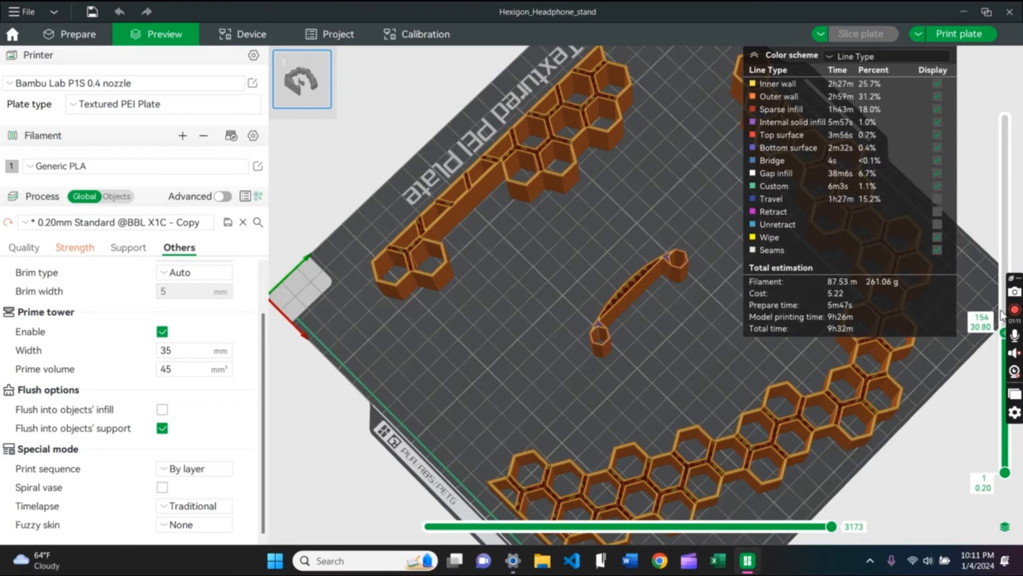
- Raise the sliced preview back to the top layer, 400, and view the three pieces at full height
left_click_drag(1004, 288, 1005, 118)
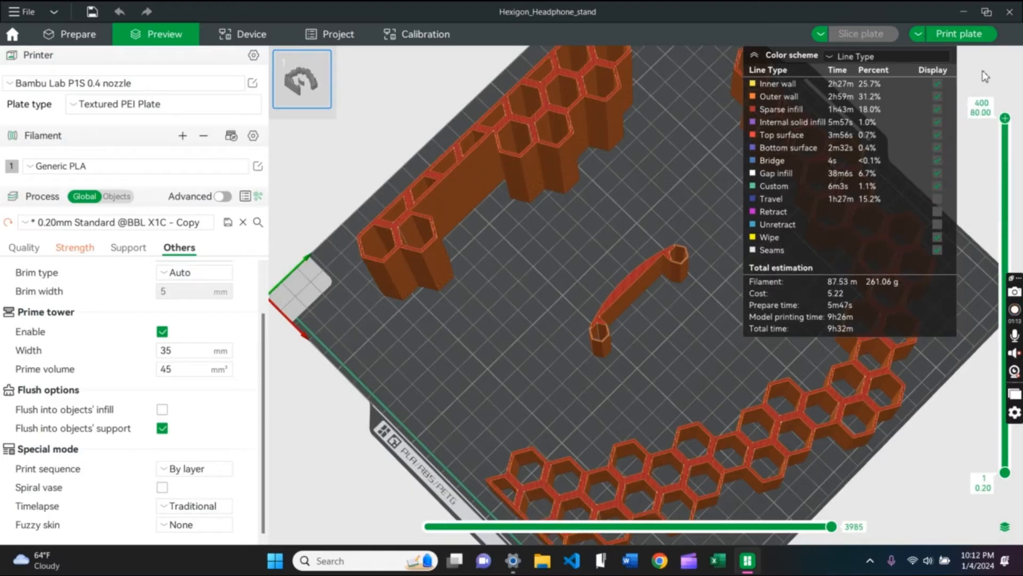
mouse_move(600, 381)
left_mouse_down()
mouse_move(597, 340)
mouse_move(608, 372)
mouse_move(596, 383)
left_mouse_up()
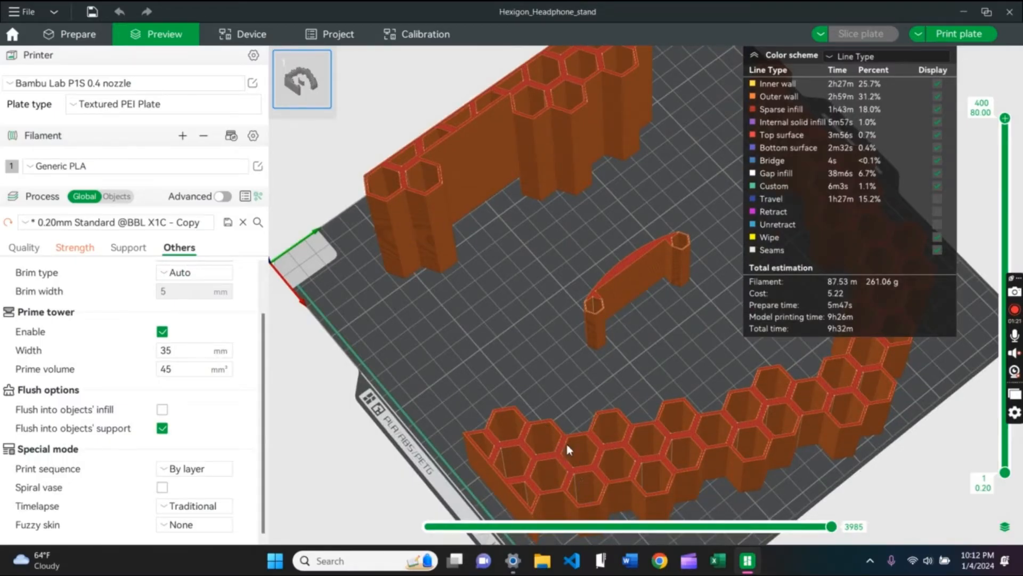
- Review the quality, support and strength settings in the prepare view, and return to the sliced preview to inspect the pieces
left_click(77, 31)
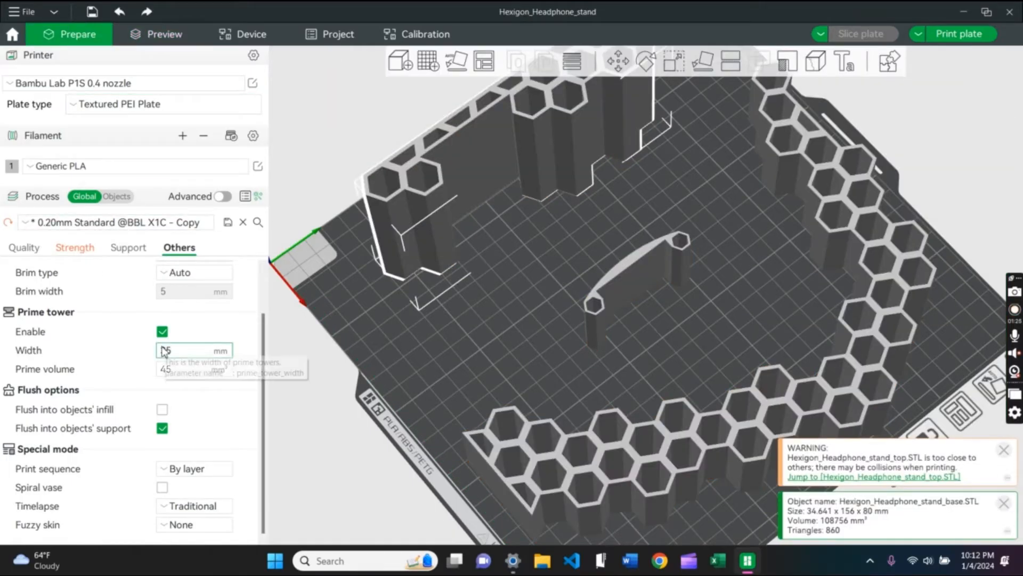
left_click(24, 247)
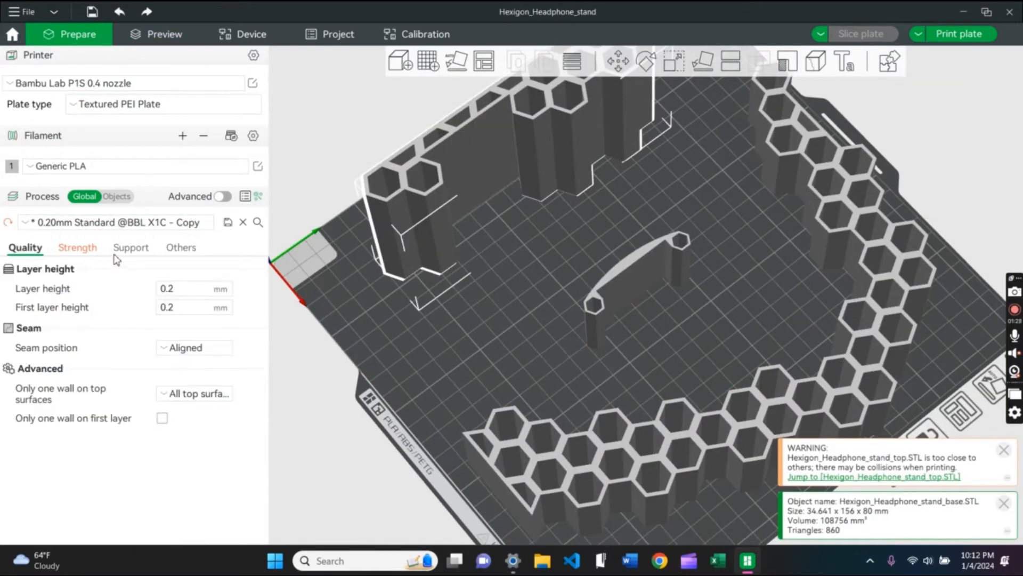
left_click(145, 254)
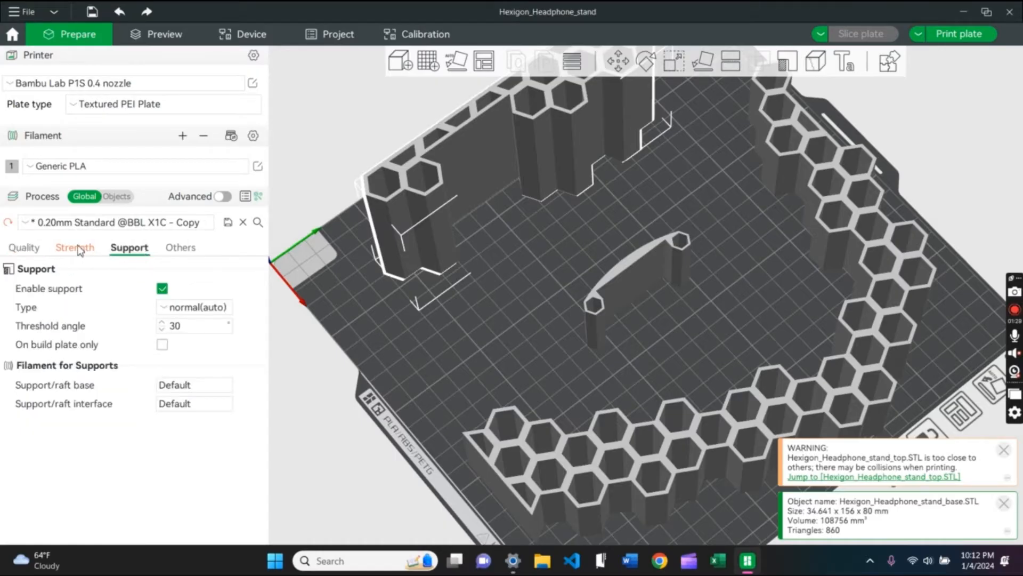
left_click(76, 251)
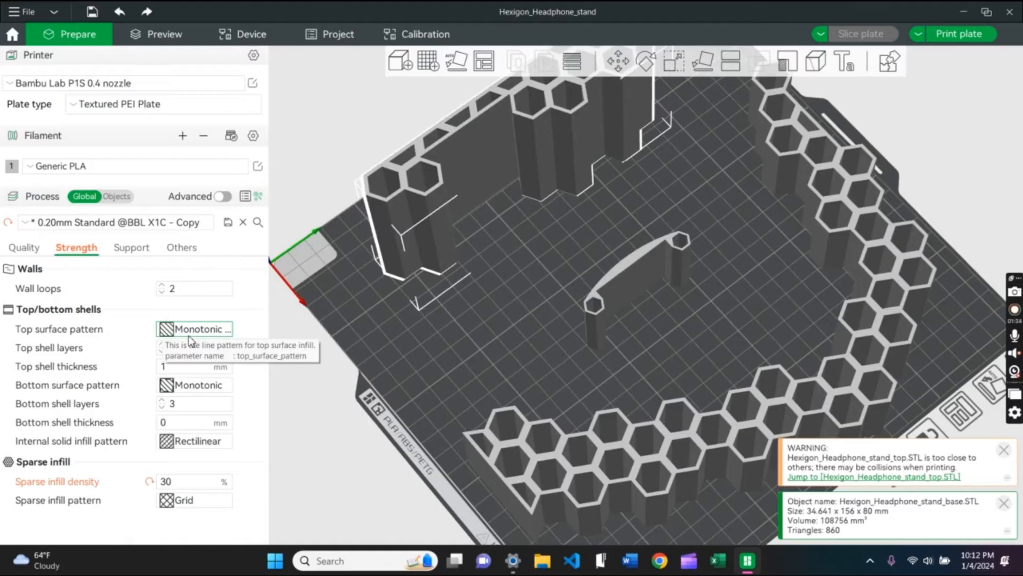
left_click(158, 30)
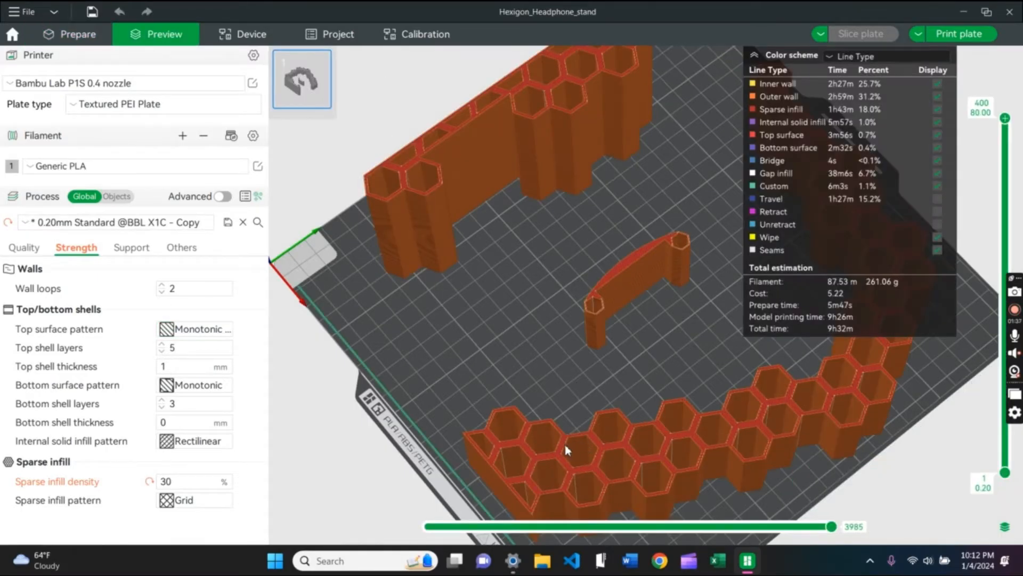
mouse_move(559, 444)
left_mouse_down()
mouse_move(563, 335)
mouse_move(571, 416)
mouse_move(553, 415)
mouse_move(557, 426)
left_mouse_up()
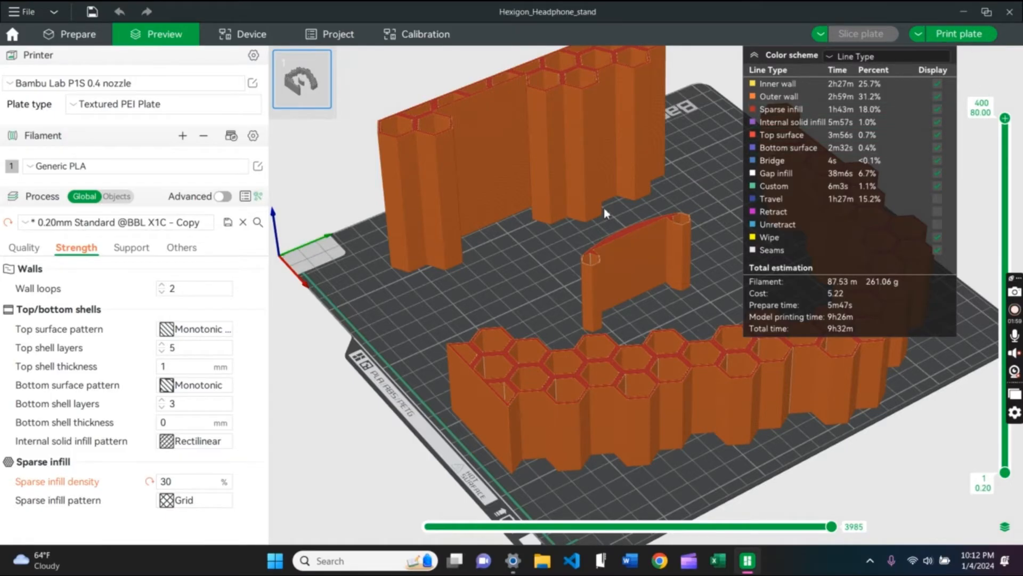
- Open the printer's status page and switch the chamber lamp off and back on
left_click(228, 36)
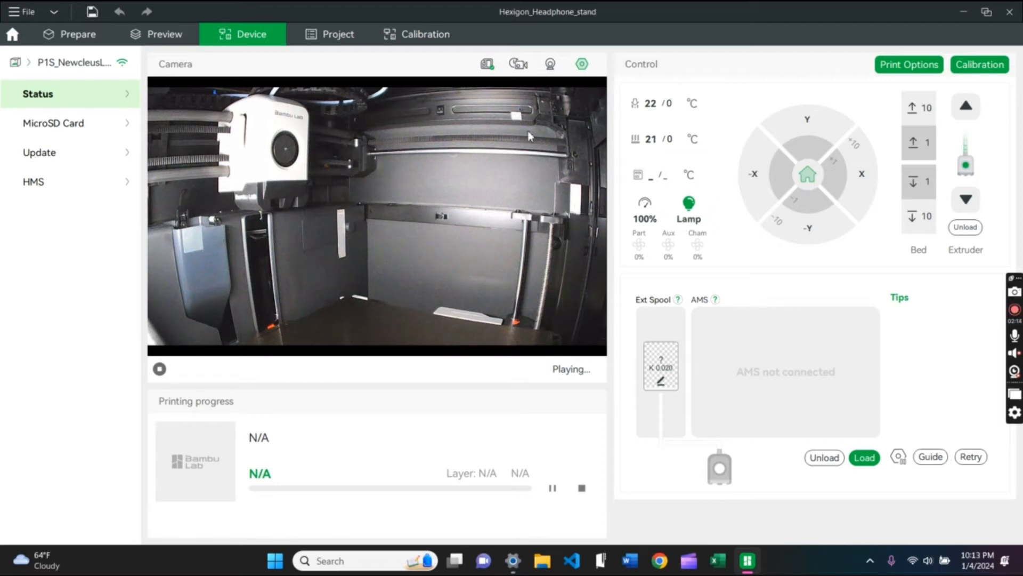
left_click(689, 208)
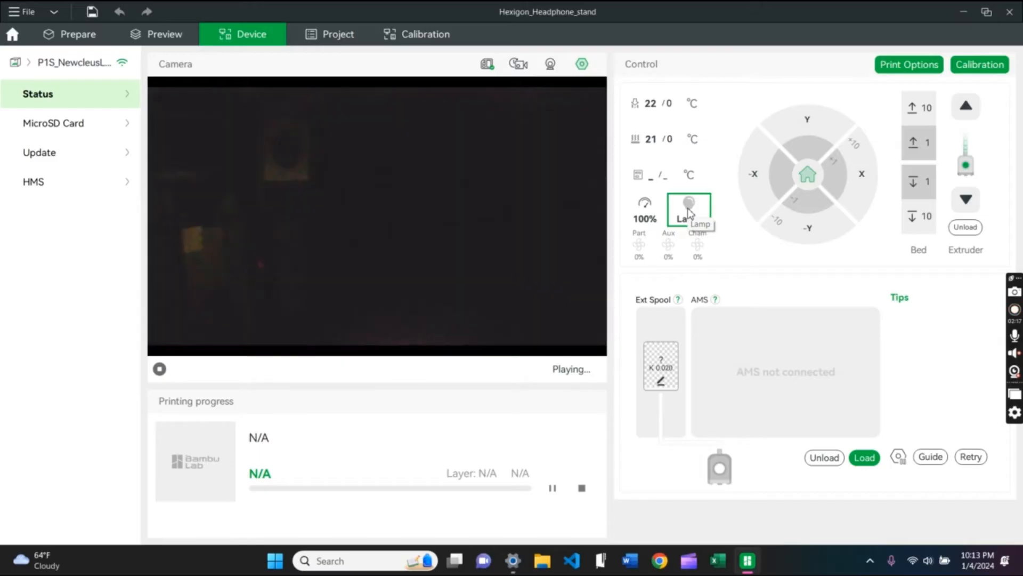
left_click(688, 213)
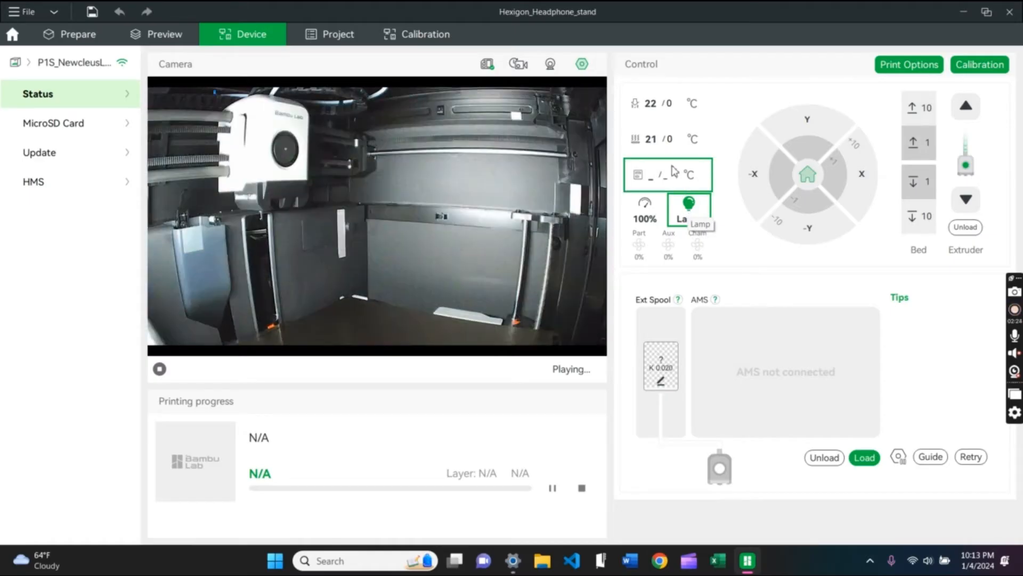
- Preheat the printer by setting the nozzle target to 220 °C and the bed target to 55 °C
left_click(672, 105)
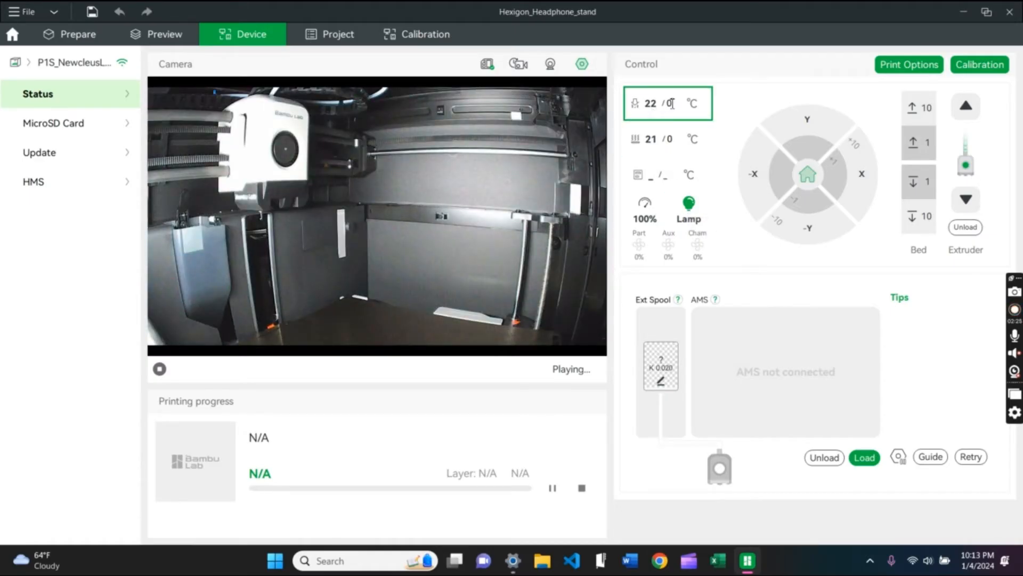
key("BackSpace")
type("220")
left_click(674, 141)
key("BackSpace")
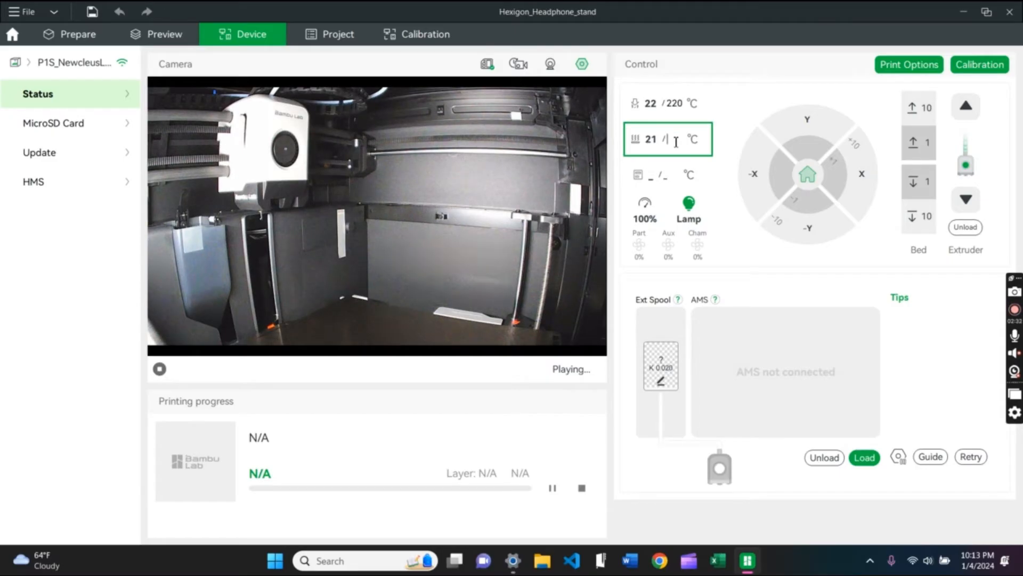
type("55")
key("Return")
left_click(639, 109)
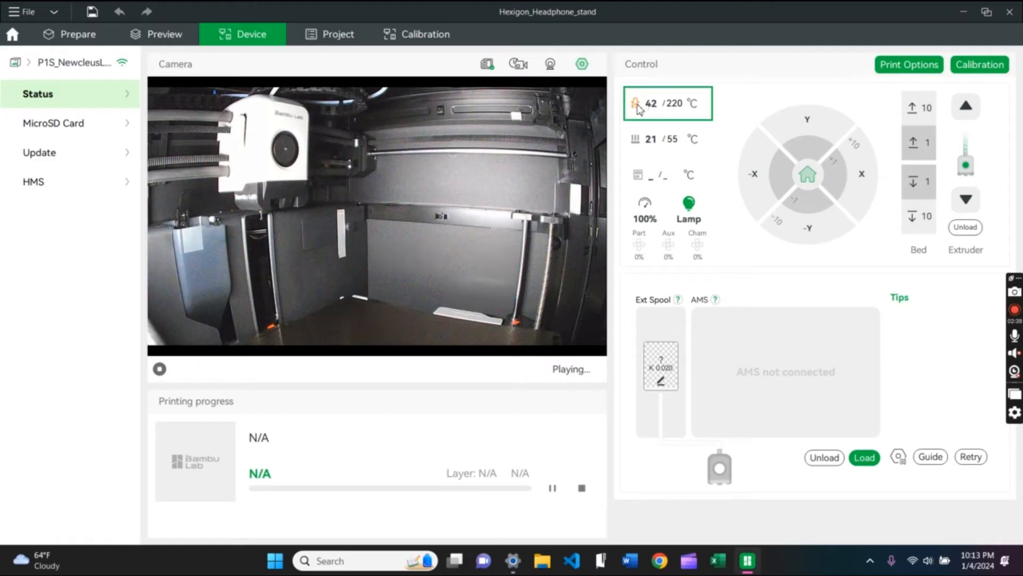
left_click(637, 138)
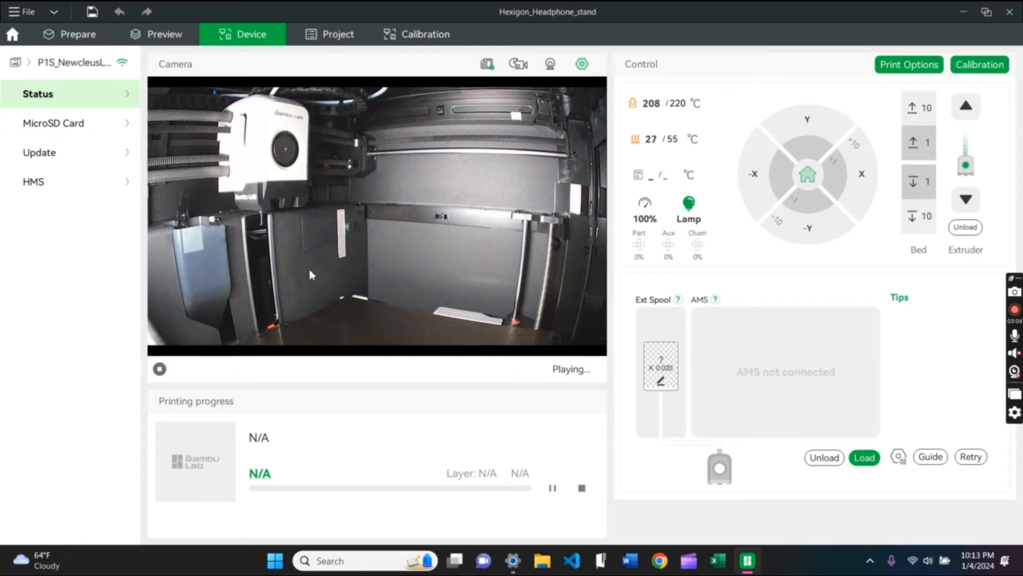
- Read through the Flow Dynamics calibration page, including when it is needed and how its result is used
left_click(412, 41)
scroll(435, 267, "down", 3)
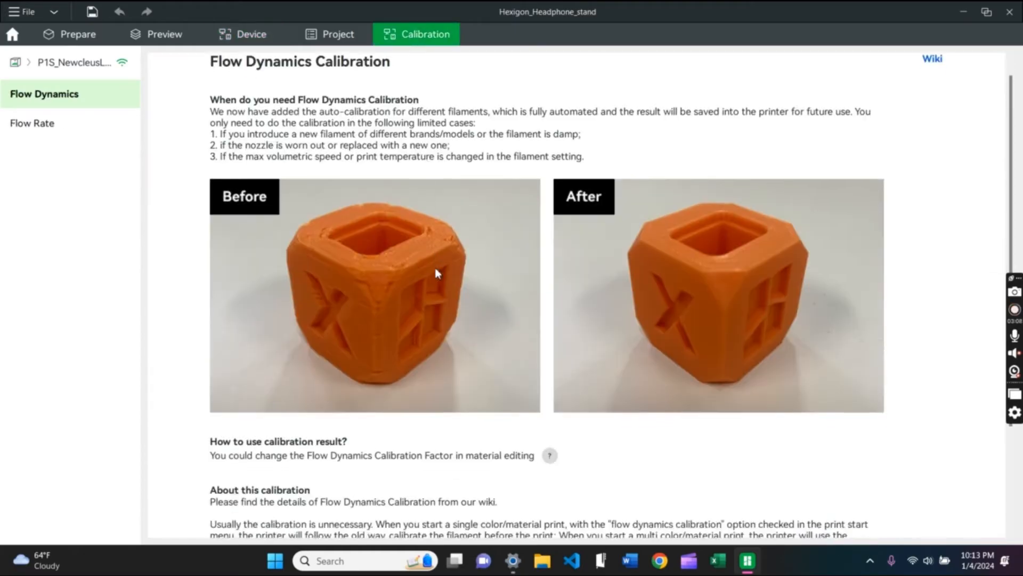
scroll(435, 268, "down", 2)
scroll(435, 267, "up", 2)
scroll(435, 267, "down", 2)
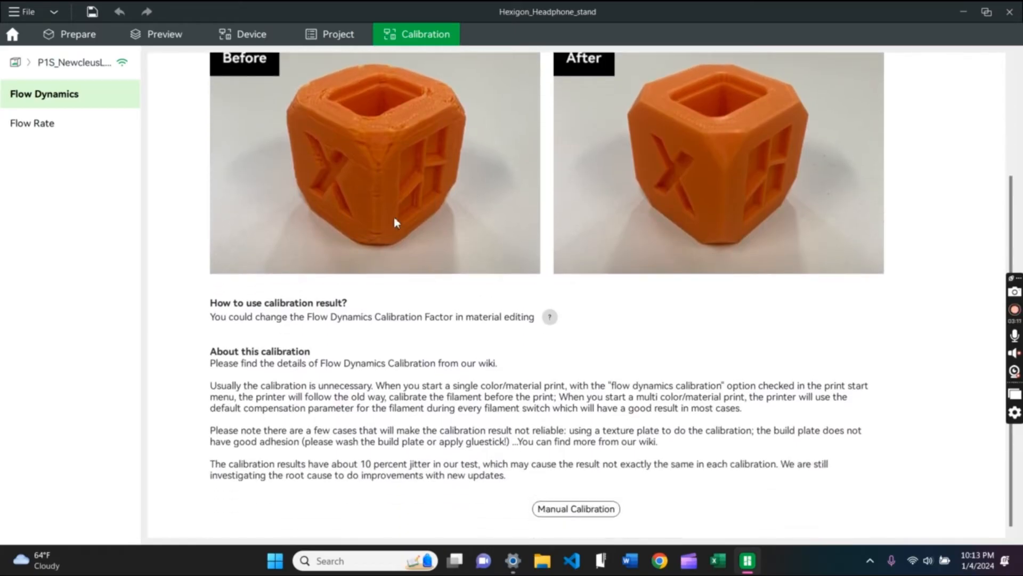
scroll(394, 222, "up", 3)
scroll(395, 221, "up", 1)
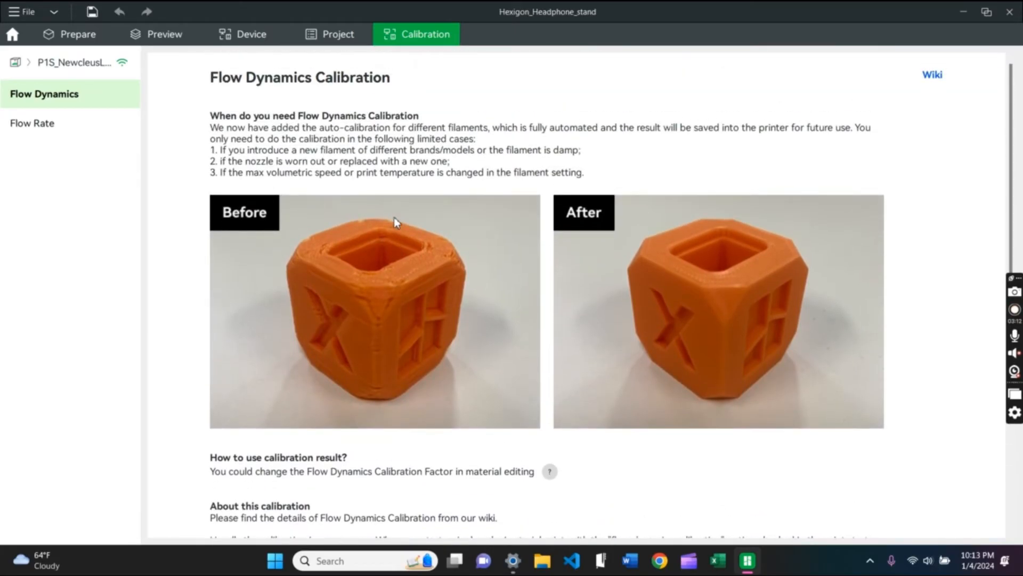
- Check the nozzle and bed heating on the printer's status page and return to the sliced preview
left_click(240, 34)
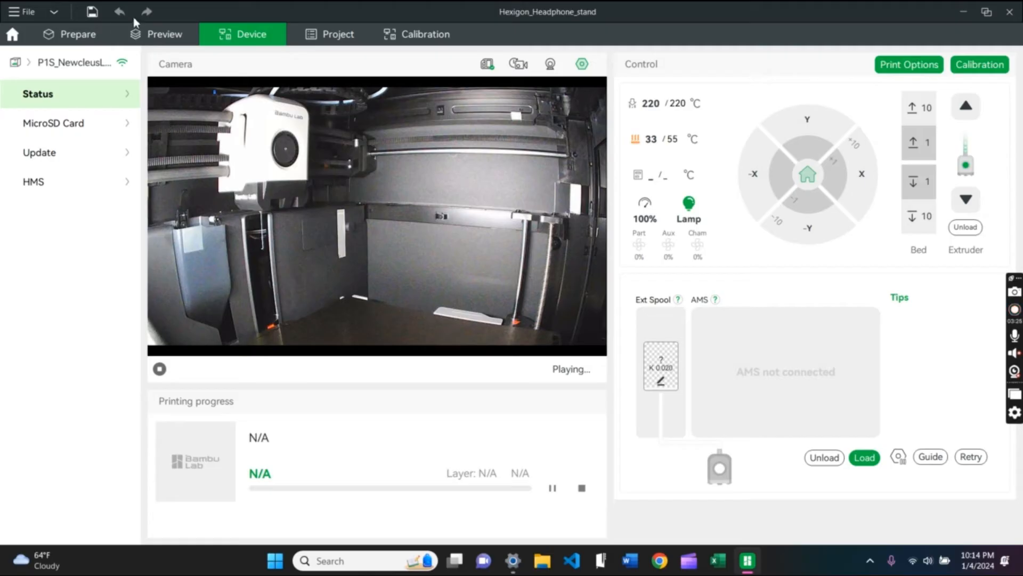
left_click(150, 37)
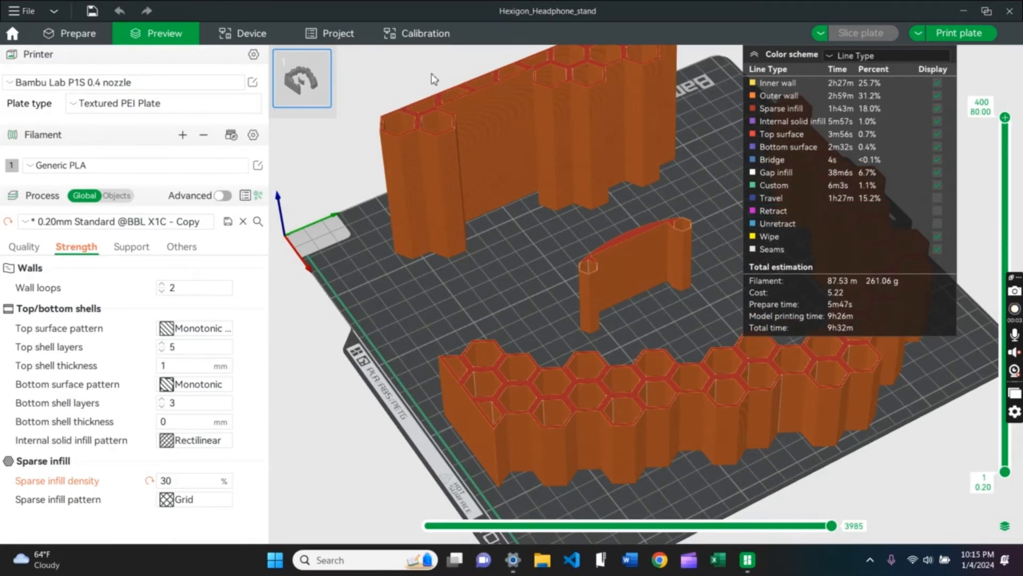
left_click(238, 35)
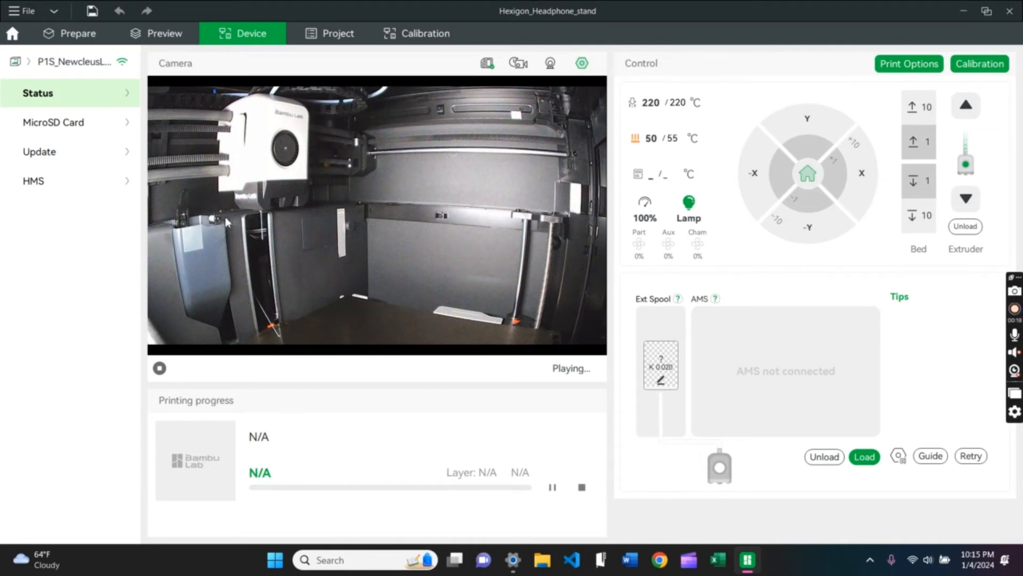
left_click(179, 35)
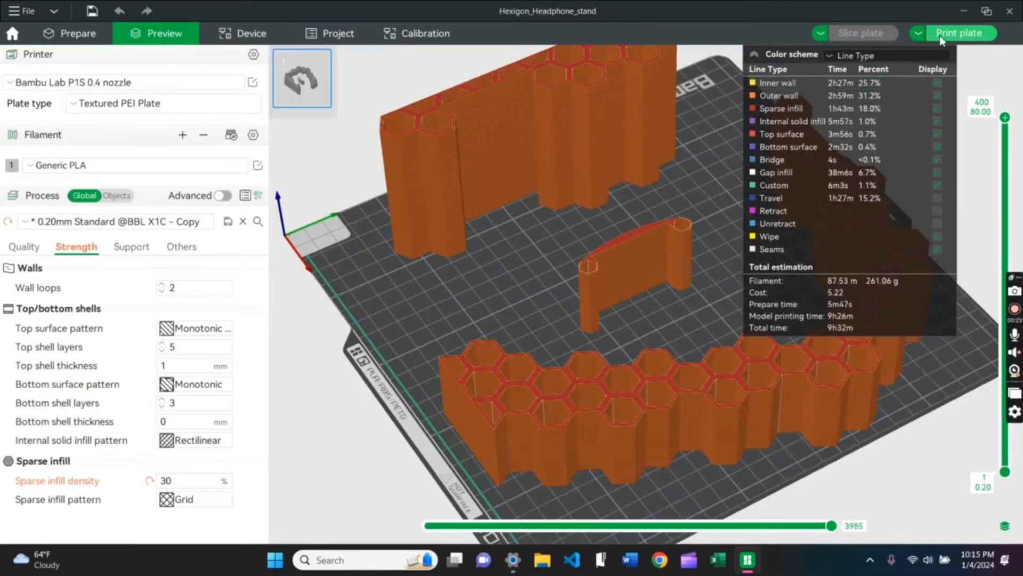
- Review the print job's printer, bed leveling and timelapse options, and close the job dialog without sending
left_click(941, 37)
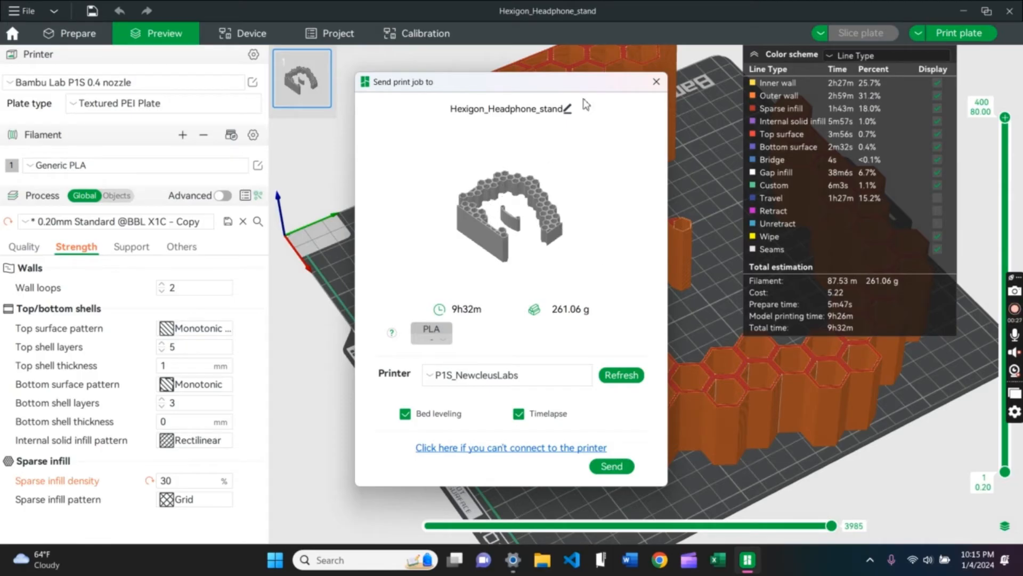
left_click(662, 82)
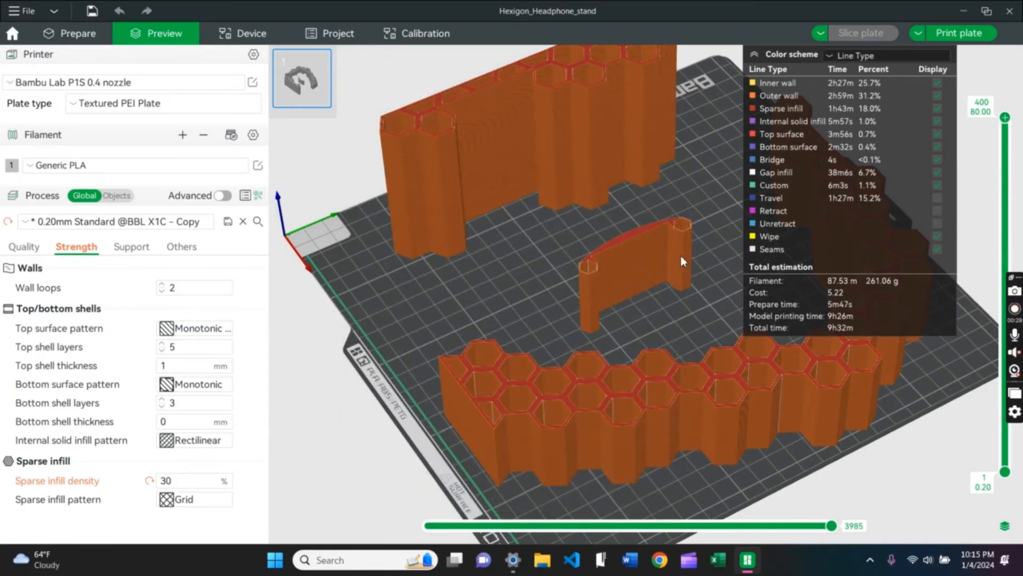
left_click_drag(680, 256, 685, 292)
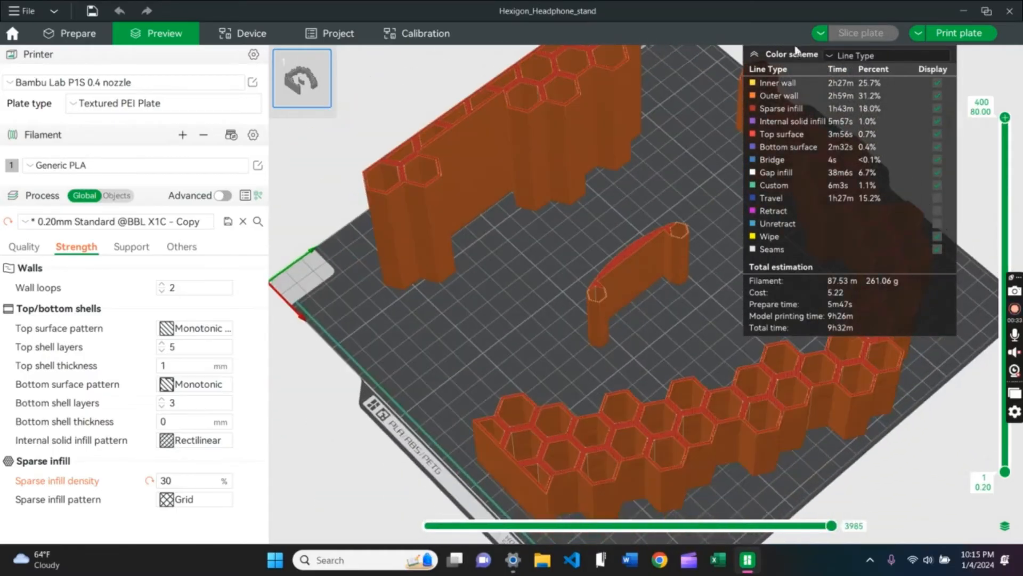
left_click(951, 34)
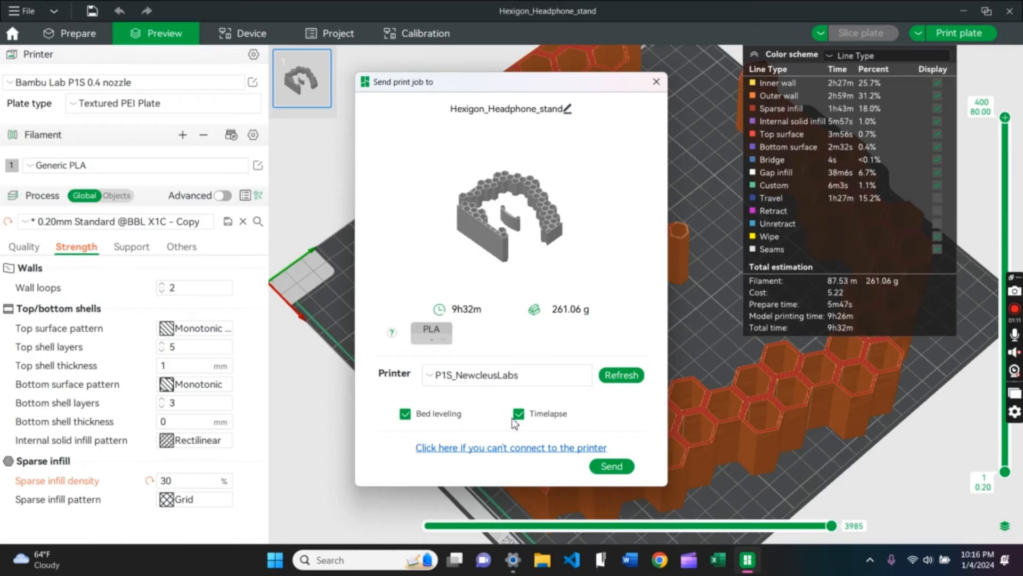
left_click(237, 69)
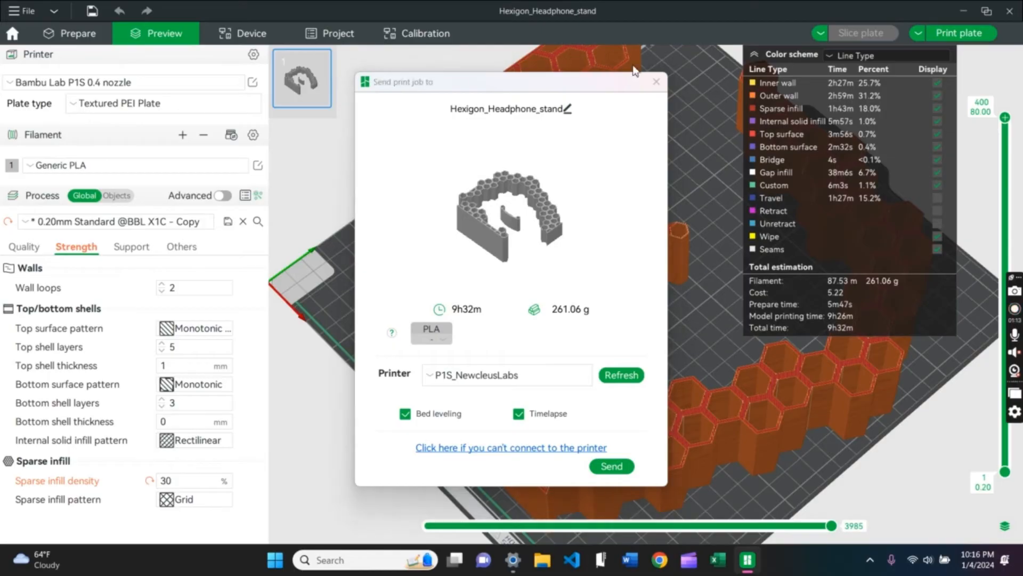
left_click(656, 81)
- Look through the timelapse recordings stored on the printer's MicroSD card and return to the sliced preview
left_click(246, 33)
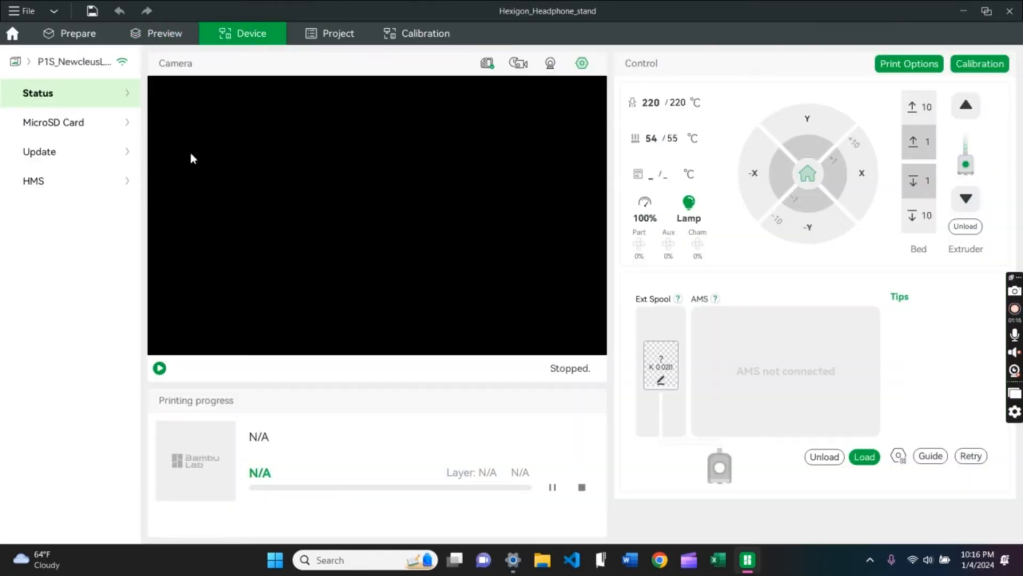
left_click(51, 126)
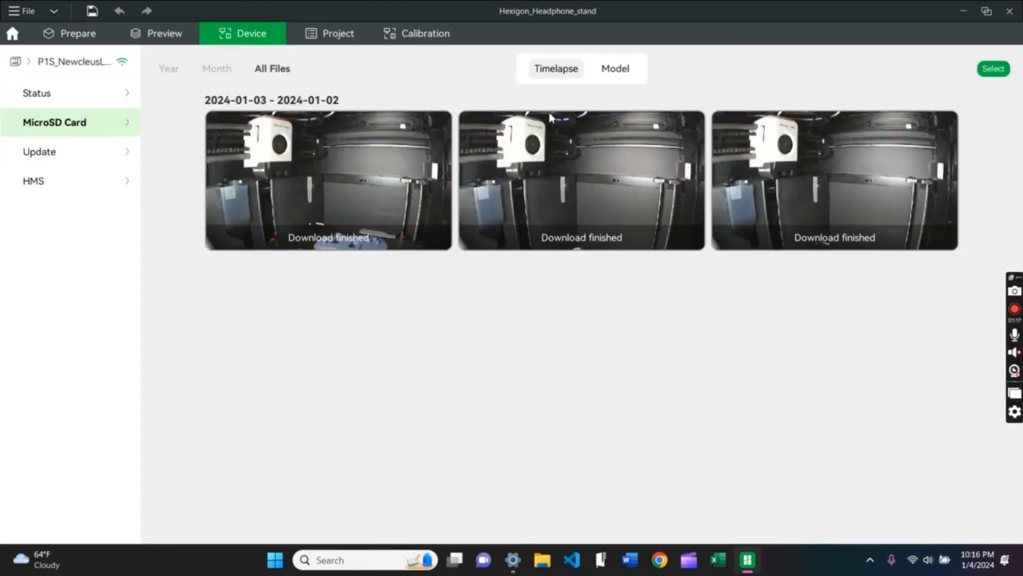
mouse_move(329, 171)
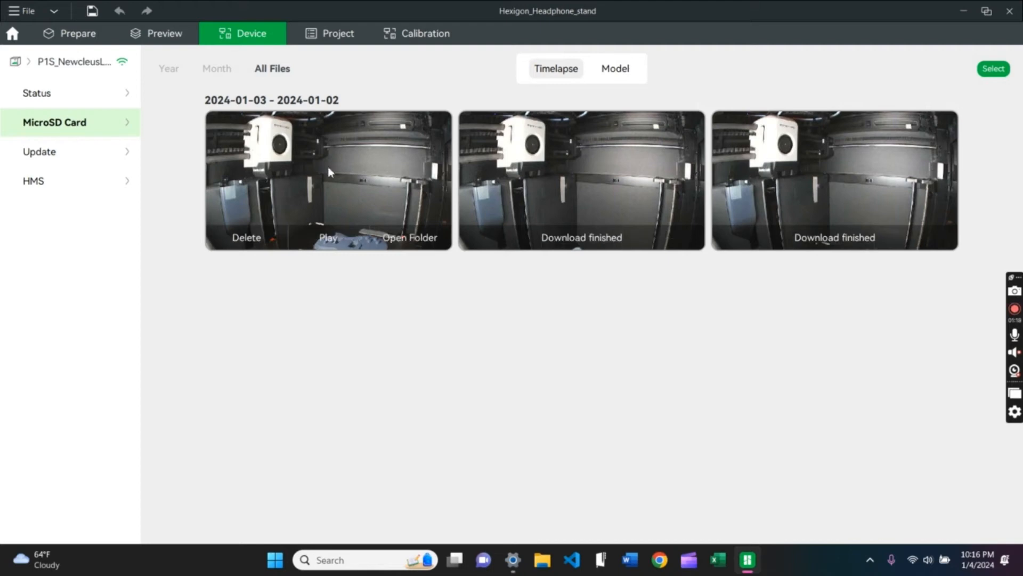
mouse_move(530, 186)
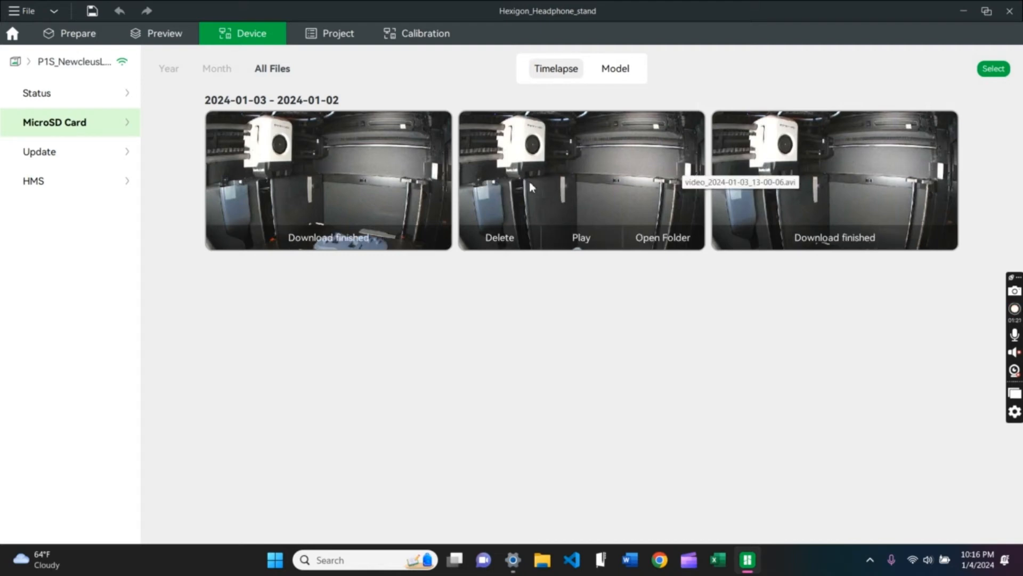
left_click(163, 33)
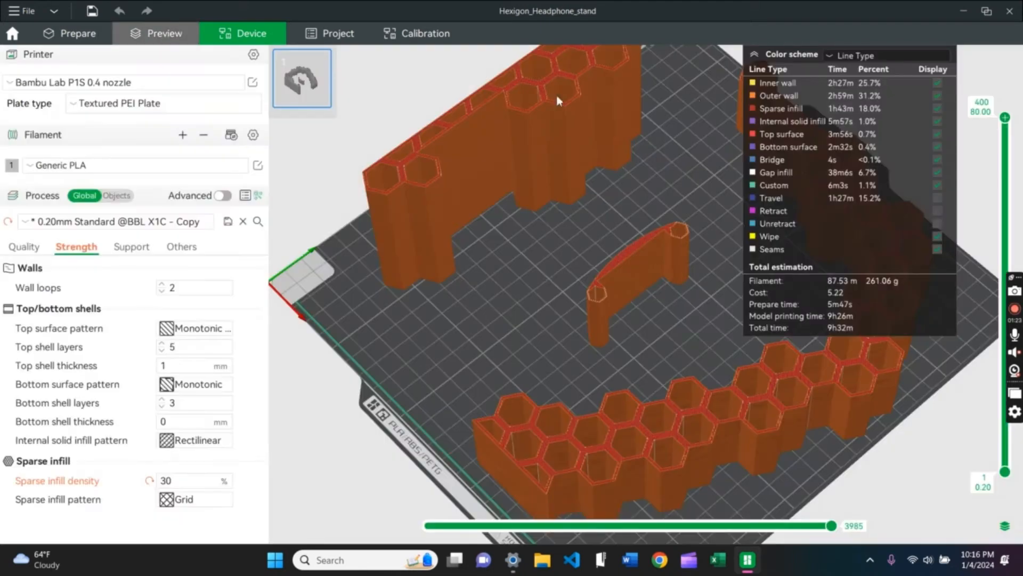
- Check the available print, send and export options for the sliced plate and open its print job dialog
left_click(939, 36)
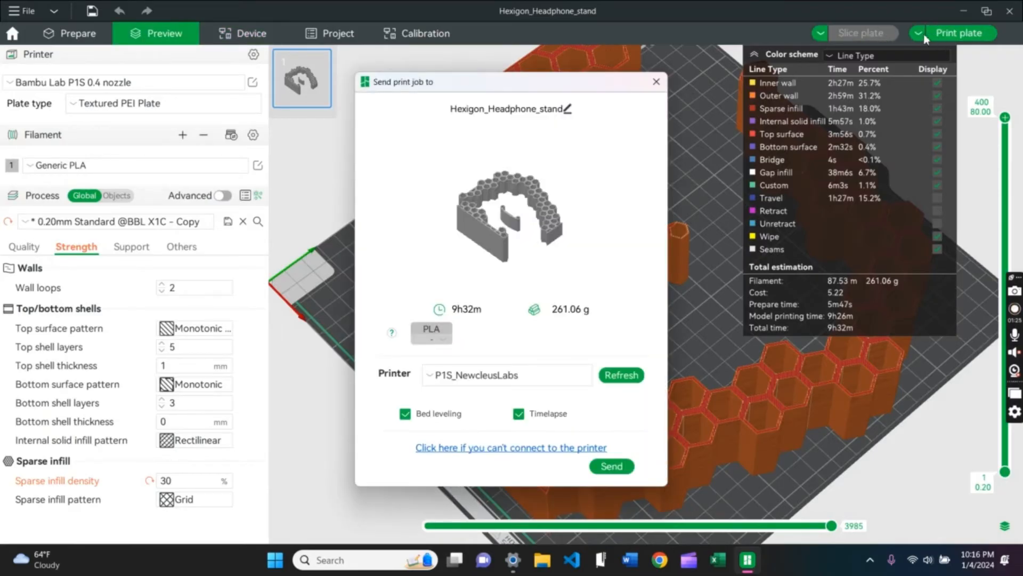
left_click(656, 82)
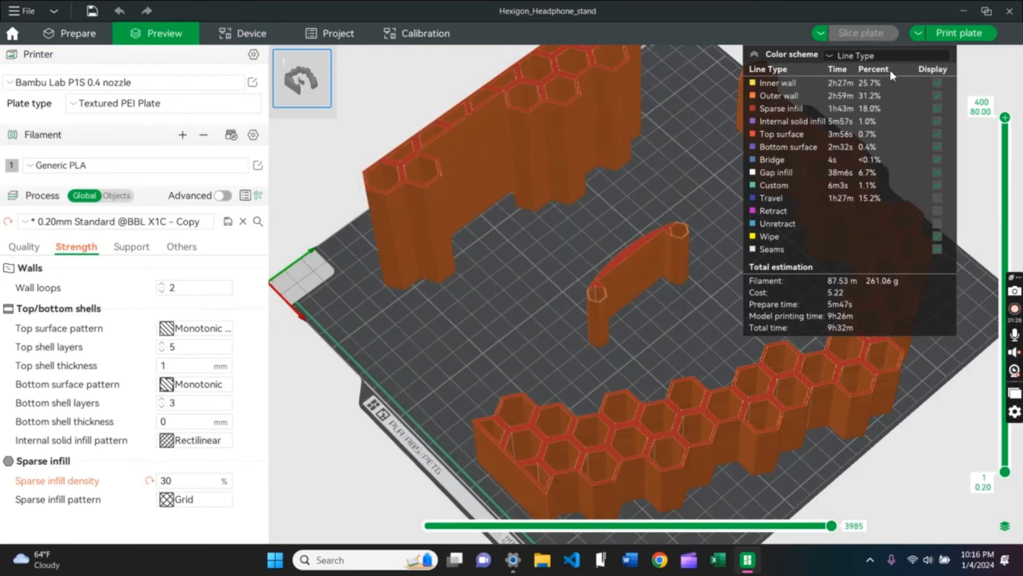
left_click(918, 33)
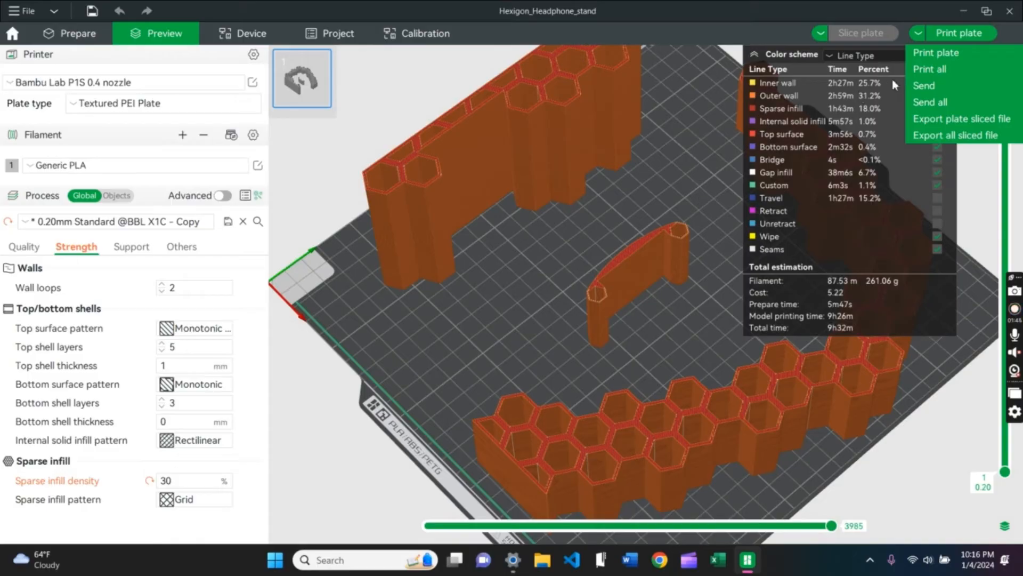
left_click(954, 50)
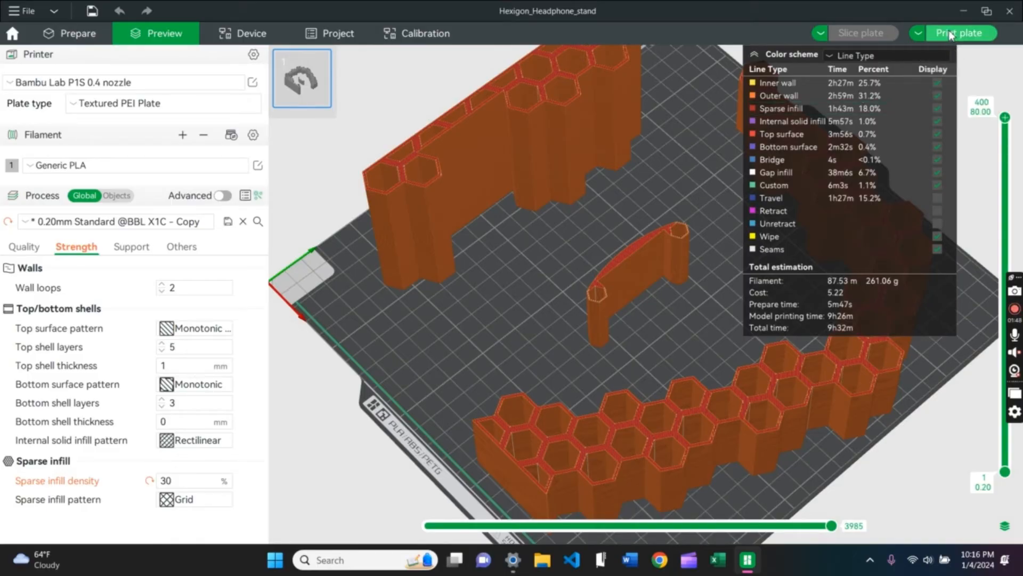
left_click(957, 34)
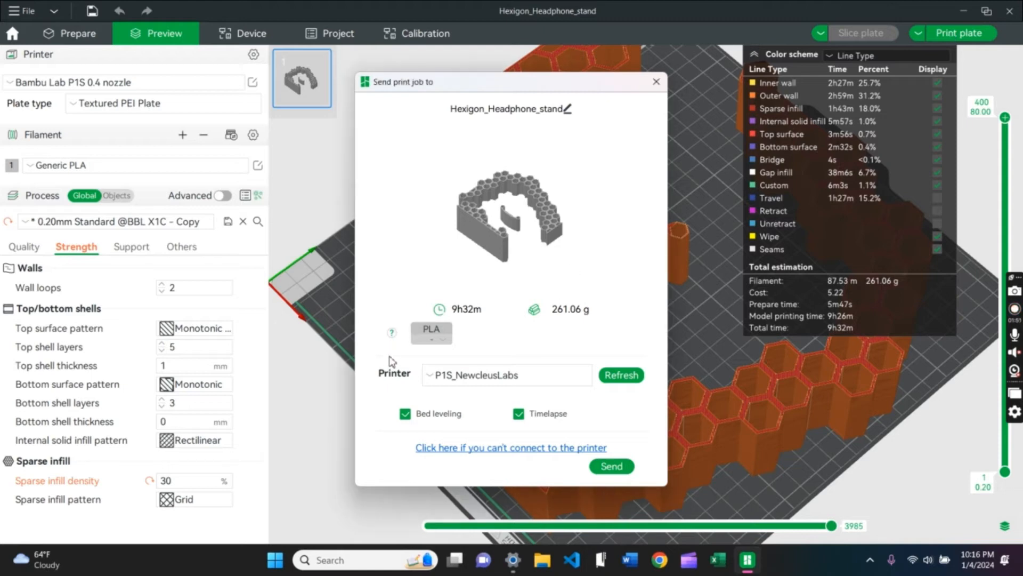